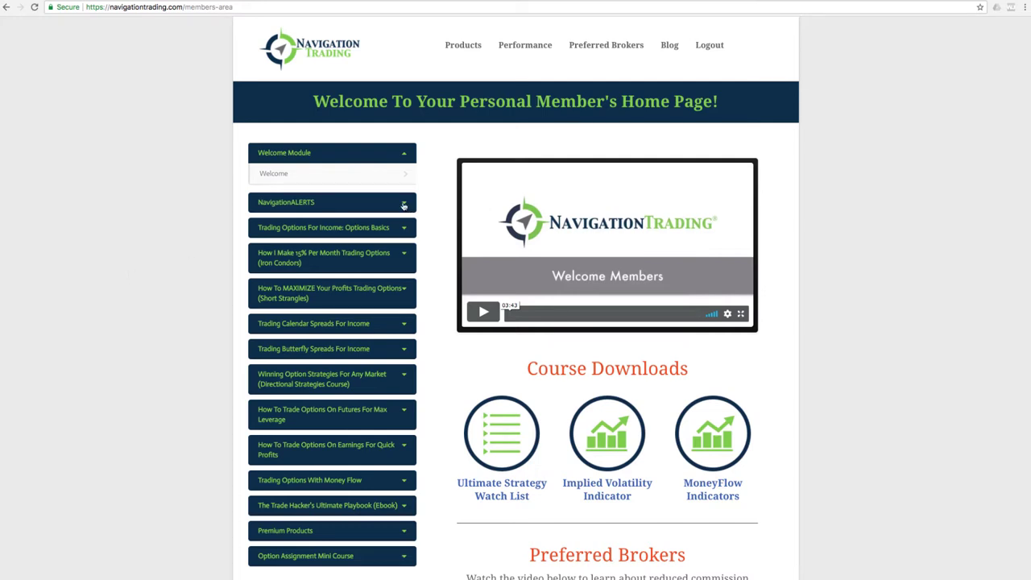
# Step: Open the past NavigationALERTS page and scroll to the 2/20/2018 soybean entries
pyautogui.click(403, 204)
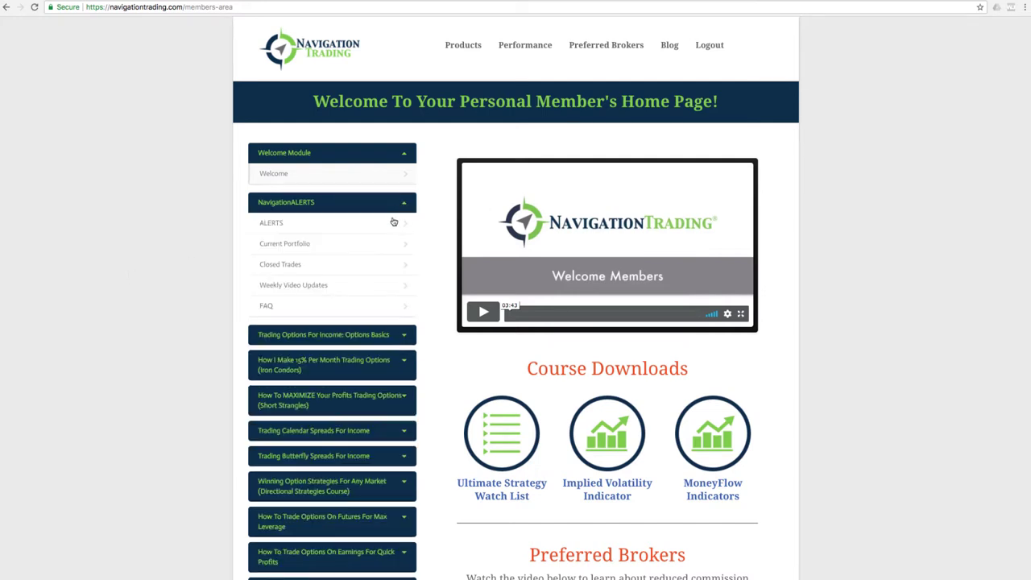
pyautogui.click(393, 223)
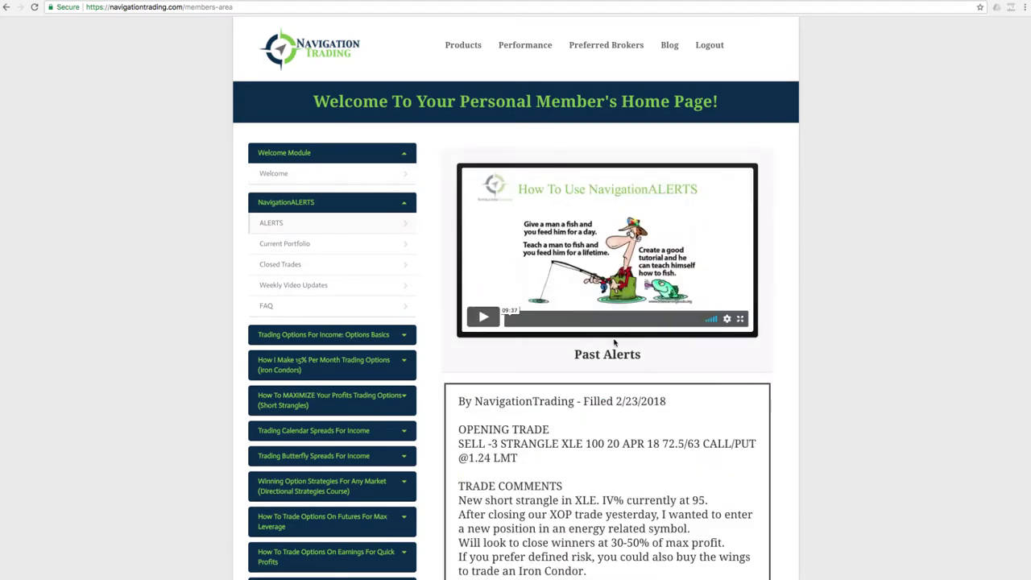
pyautogui.scroll(-10, 574, 302)
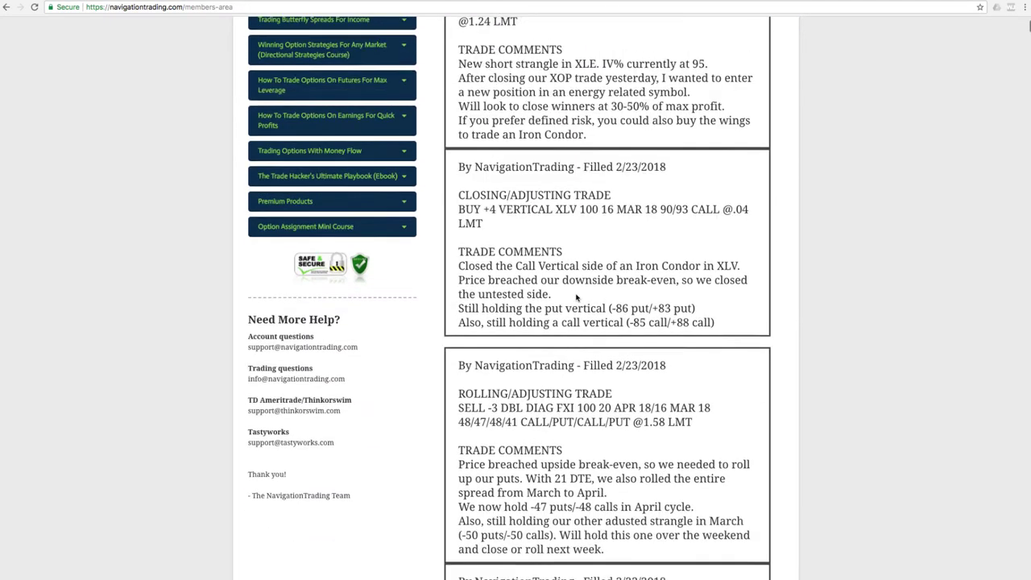
pyautogui.scroll(-20, 577, 292)
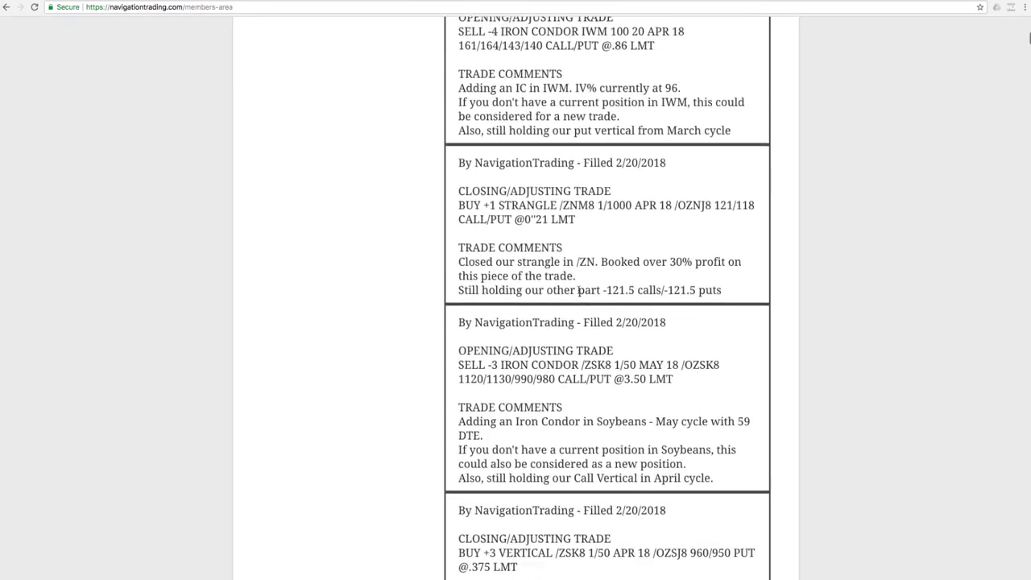
pyautogui.scroll(-3, 577, 291)
pyautogui.scroll(2, 577, 288)
pyautogui.scroll(2, 578, 288)
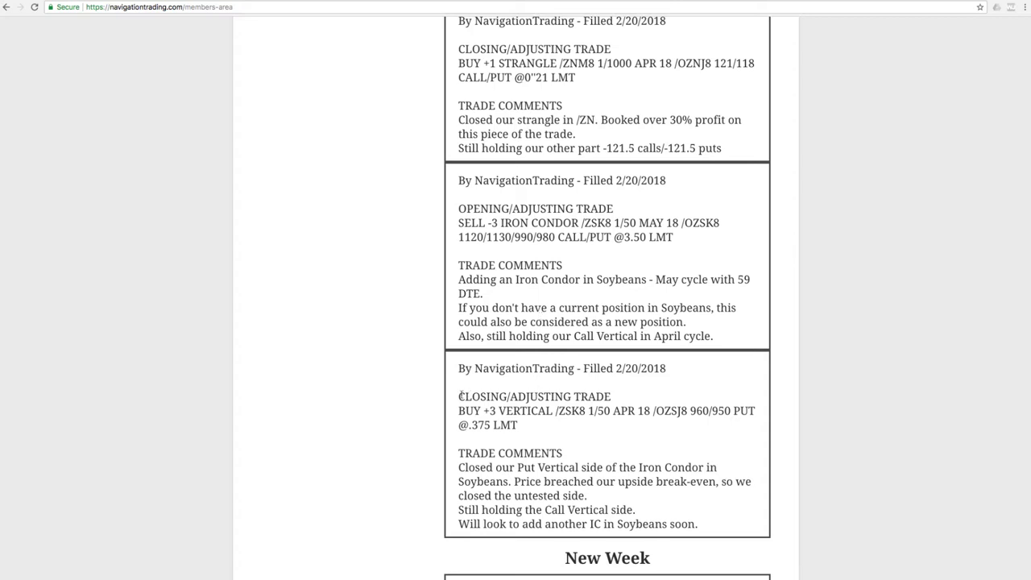
# Step: Highlight the soybean put vertical closing details, 'untested side', and the iron condor sell order
pyautogui.moveTo(460, 395); pyautogui.dragTo(607, 399)
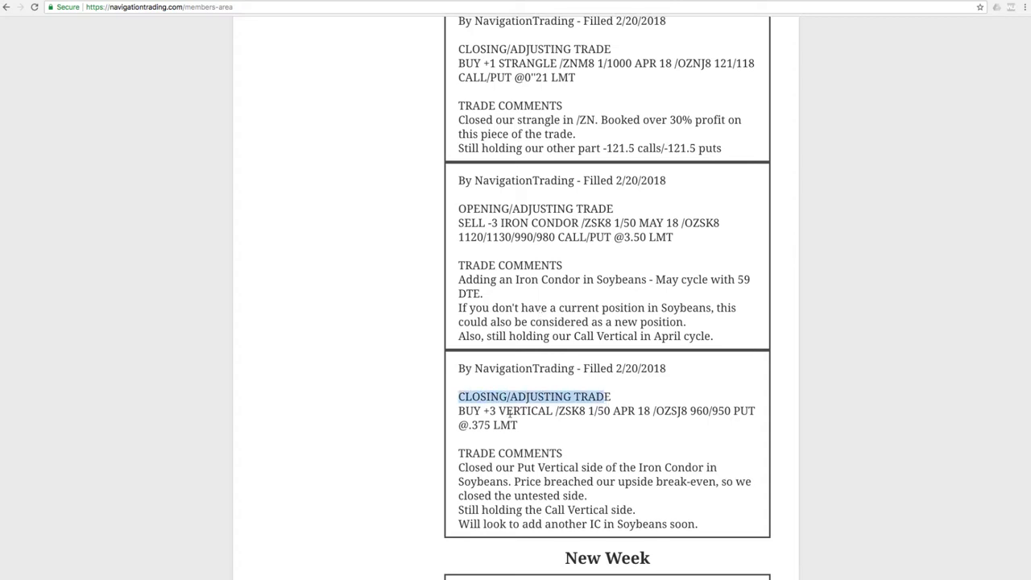
pyautogui.moveTo(461, 412); pyautogui.dragTo(733, 410)
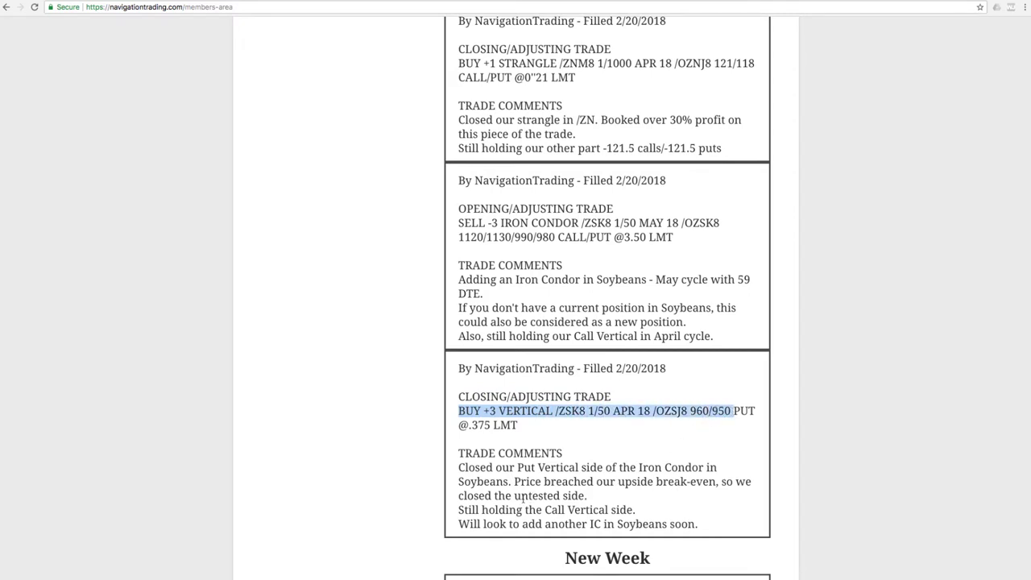
pyautogui.moveTo(512, 496); pyautogui.dragTo(595, 499)
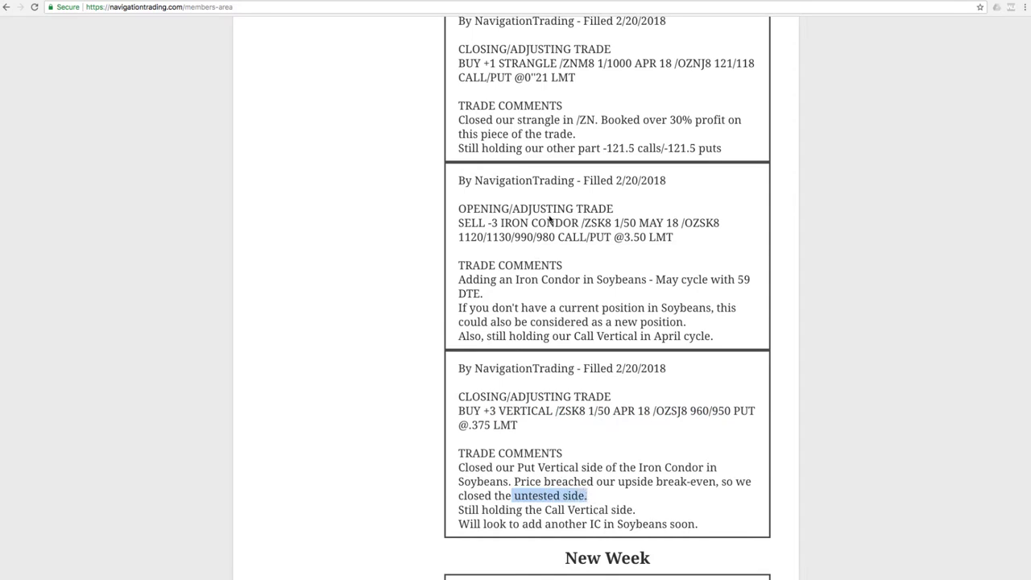
pyautogui.moveTo(461, 222); pyautogui.dragTo(636, 224)
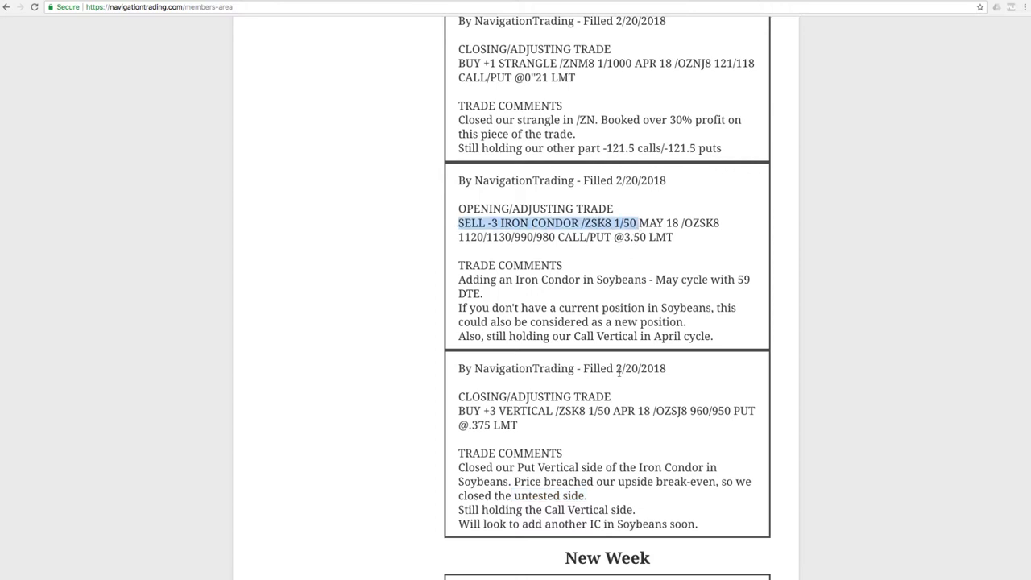
# Step: Switch to thinkorswim, select /ZSK8 and open its Risk Profile
pyautogui.press('super+Tab')
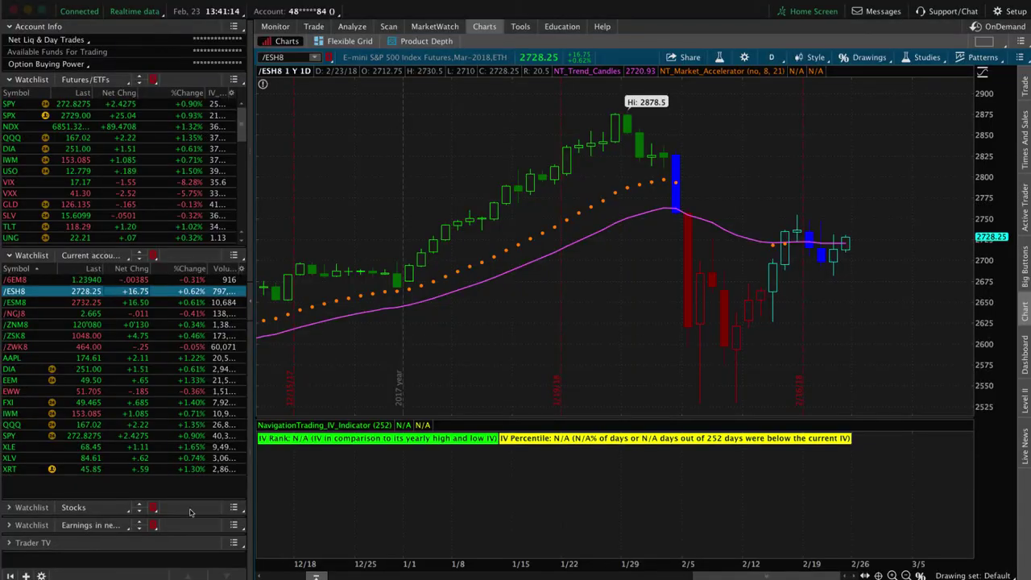
pyautogui.click(31, 336)
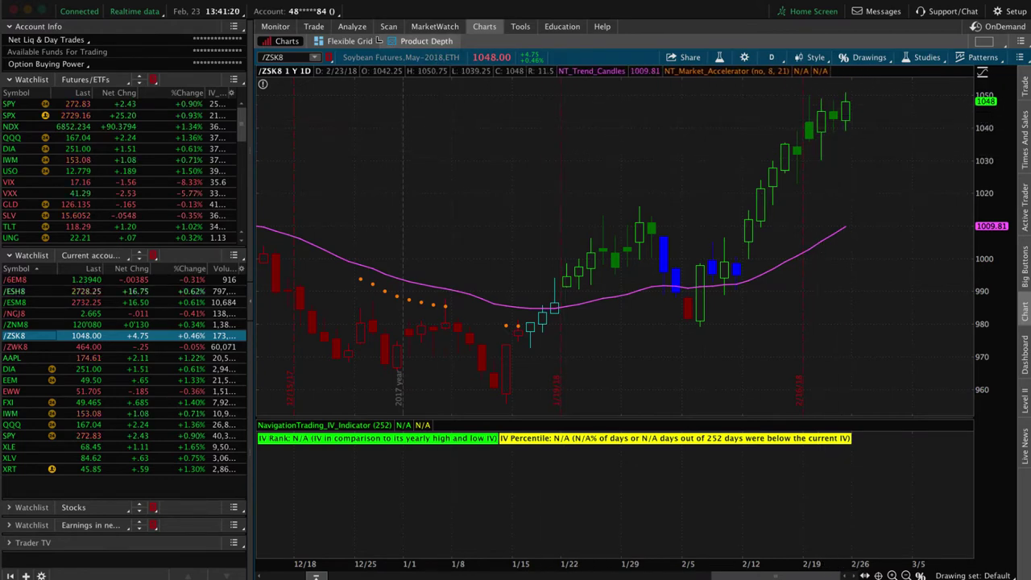
pyautogui.click(354, 27)
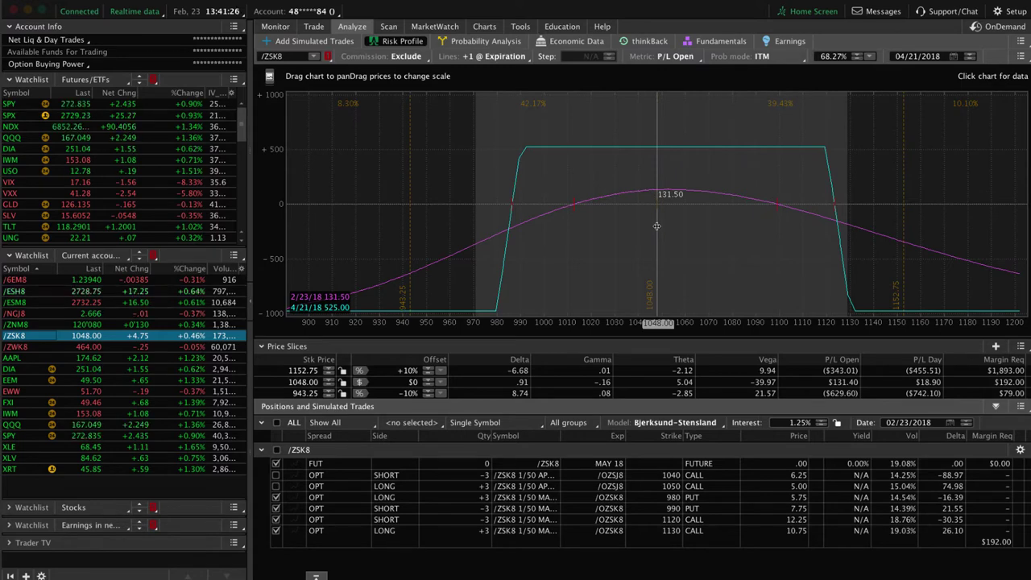
# Step: Exclude the 1130/1120 calls and 990/980 puts, including only the 1040 and 1050 calls
pyautogui.click(276, 530)
pyautogui.click(275, 520)
pyautogui.click(276, 508)
pyautogui.click(276, 497)
pyautogui.click(276, 486)
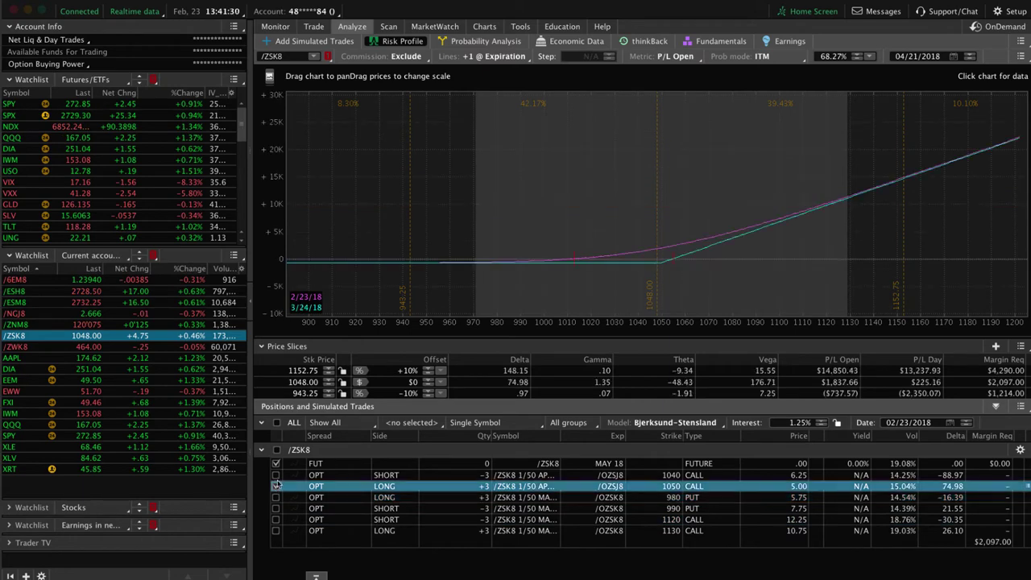
pyautogui.click(275, 474)
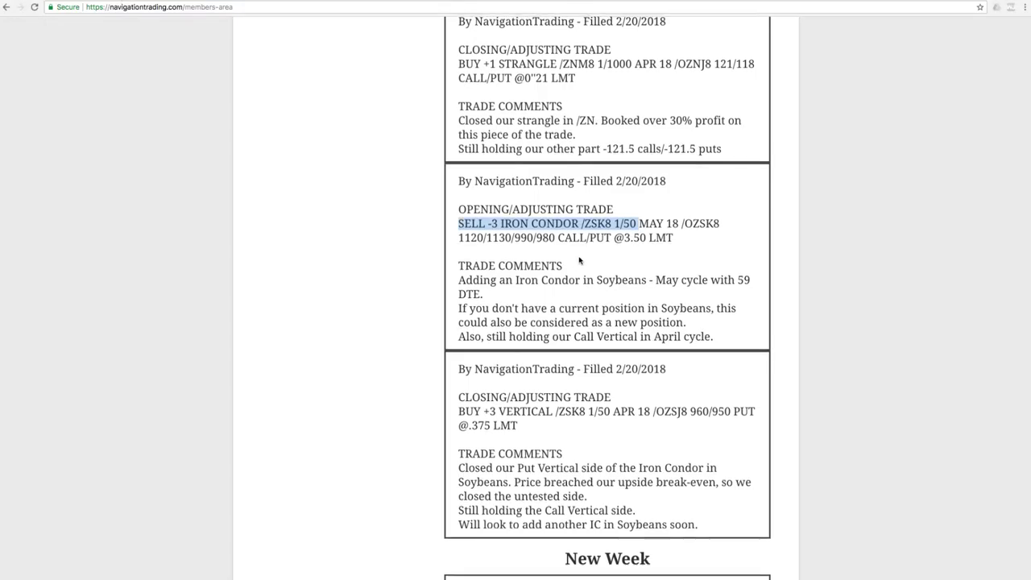
# Step: Highlight the /ZN strangle closing comment and remaining 121.5 legs, then the IWM sell line
pyautogui.scroll(3, 579, 260)
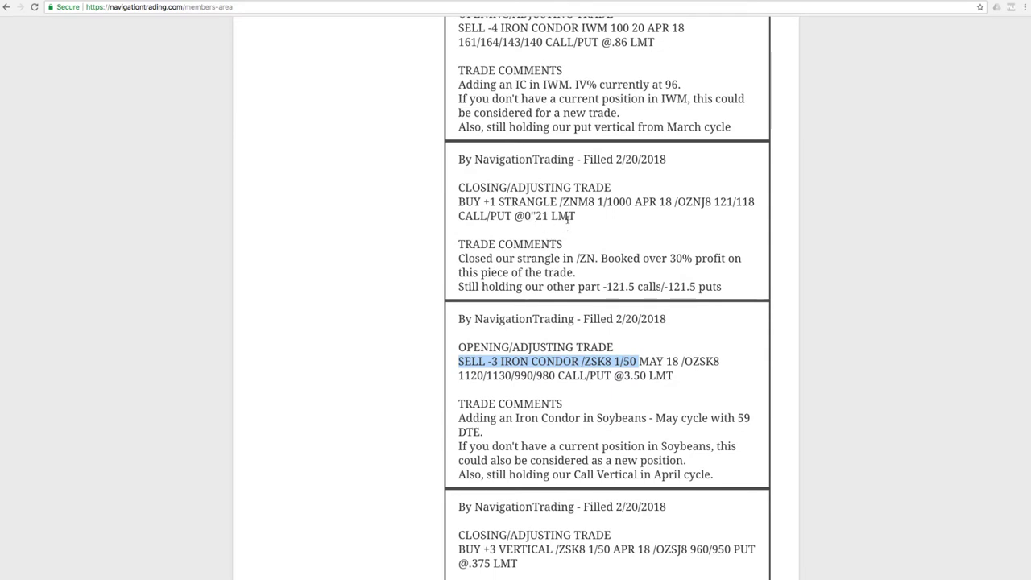
pyautogui.moveTo(559, 202); pyautogui.dragTo(579, 202)
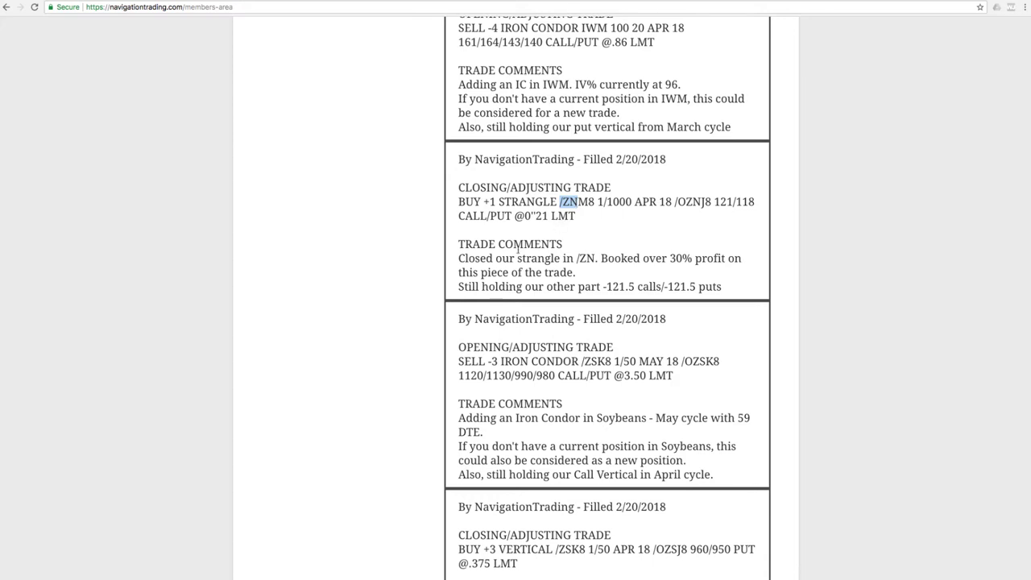
pyautogui.moveTo(458, 258); pyautogui.dragTo(741, 270)
pyautogui.moveTo(603, 287); pyautogui.dragTo(727, 289)
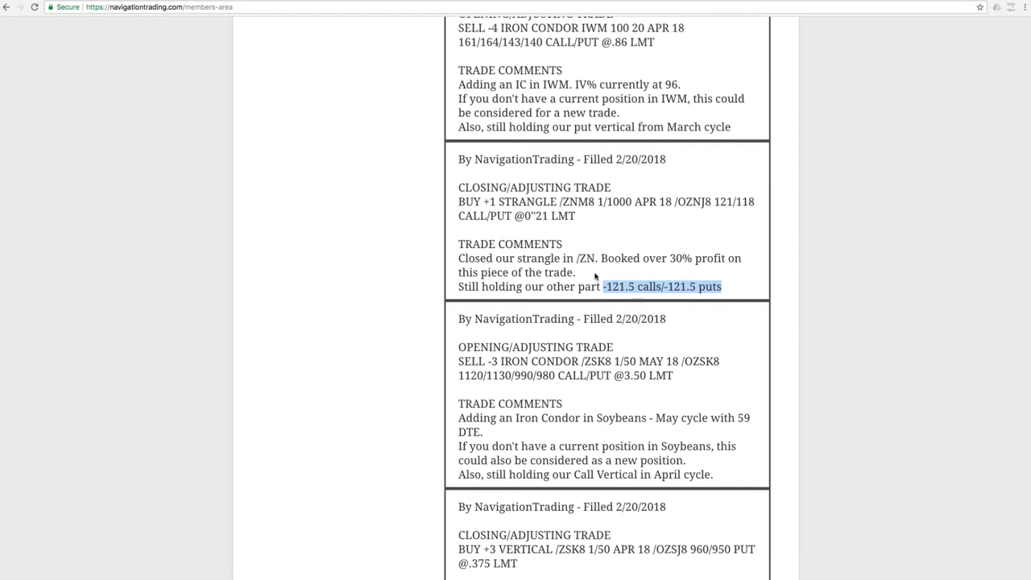
pyautogui.click(595, 276)
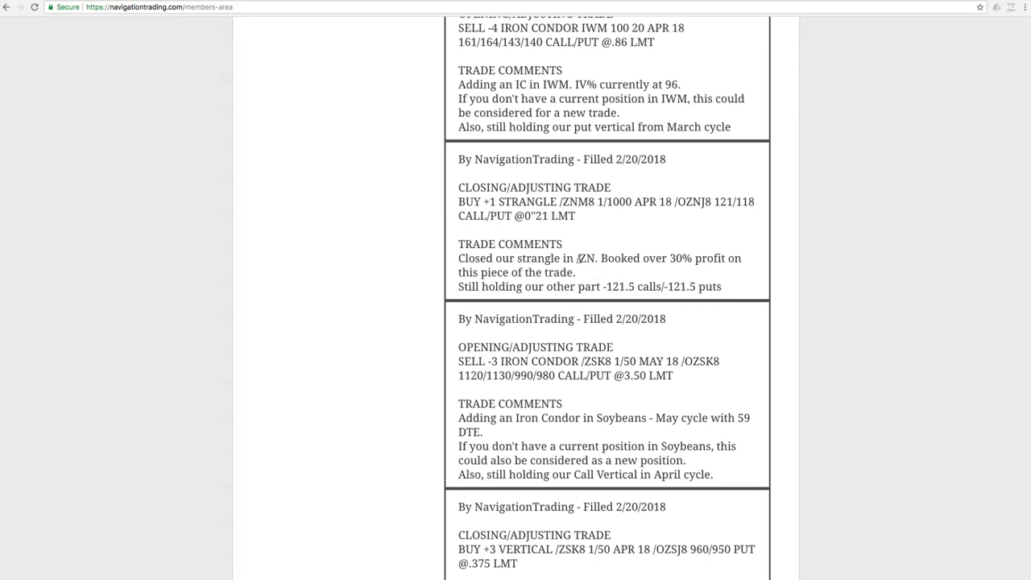
pyautogui.scroll(2, 563, 258)
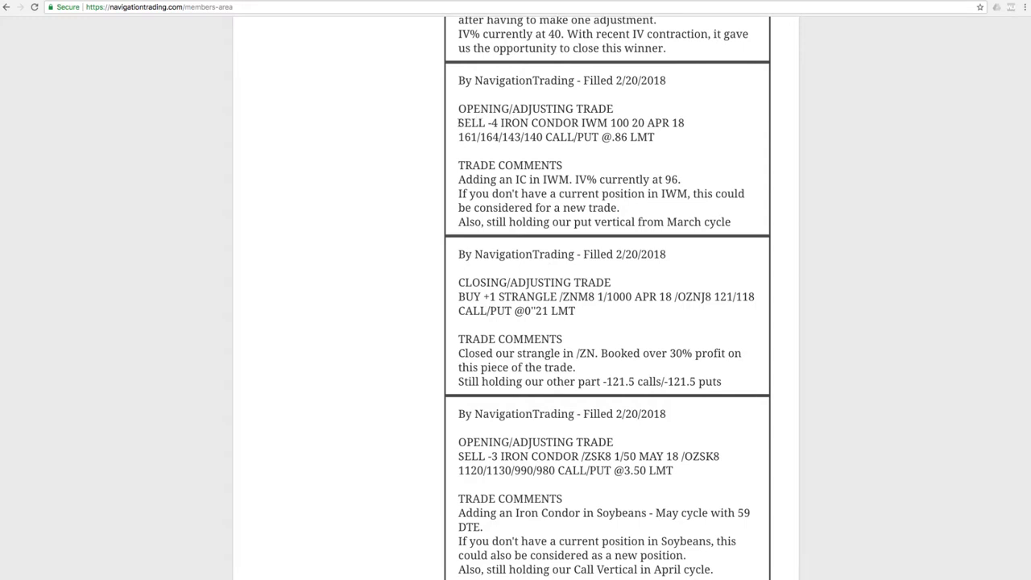
pyautogui.moveTo(459, 123); pyautogui.dragTo(658, 125)
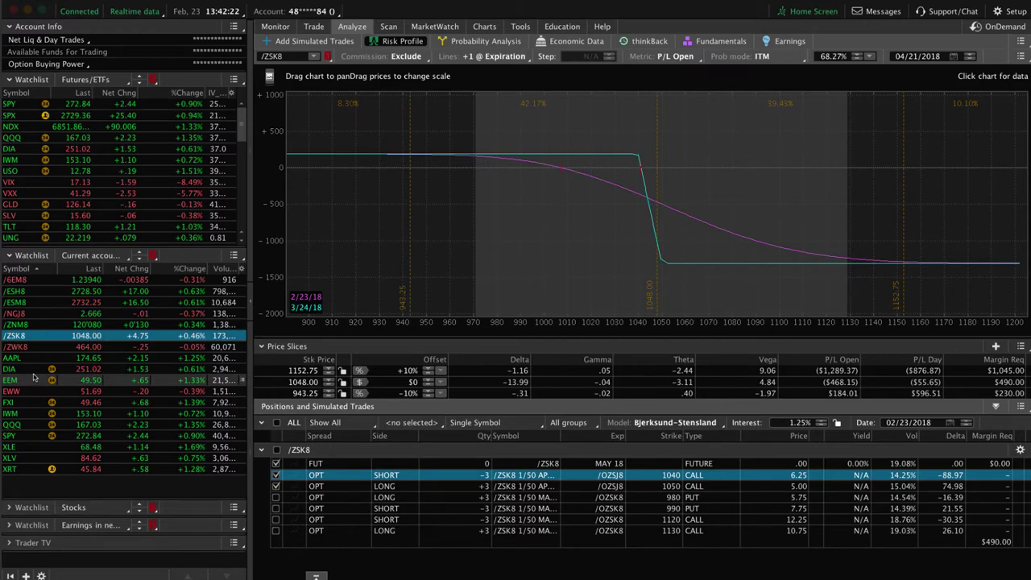
# Step: Load IWM, exclude the March 149/152 puts and include the April 140, 143, 161, 164 legs
pyautogui.click(25, 414)
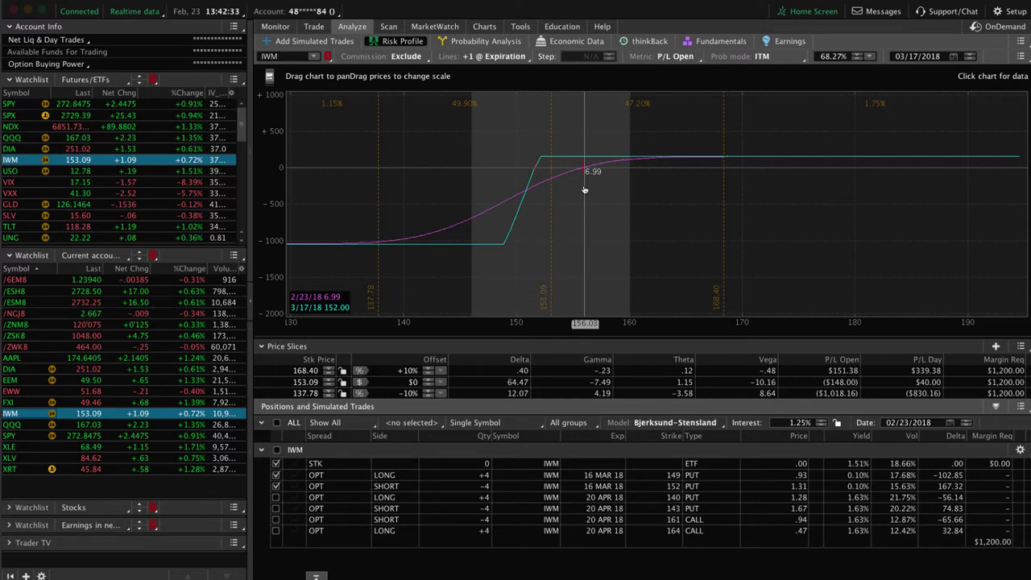
pyautogui.click(276, 476)
pyautogui.click(275, 486)
pyautogui.click(276, 498)
pyautogui.click(276, 508)
pyautogui.click(275, 519)
pyautogui.click(276, 531)
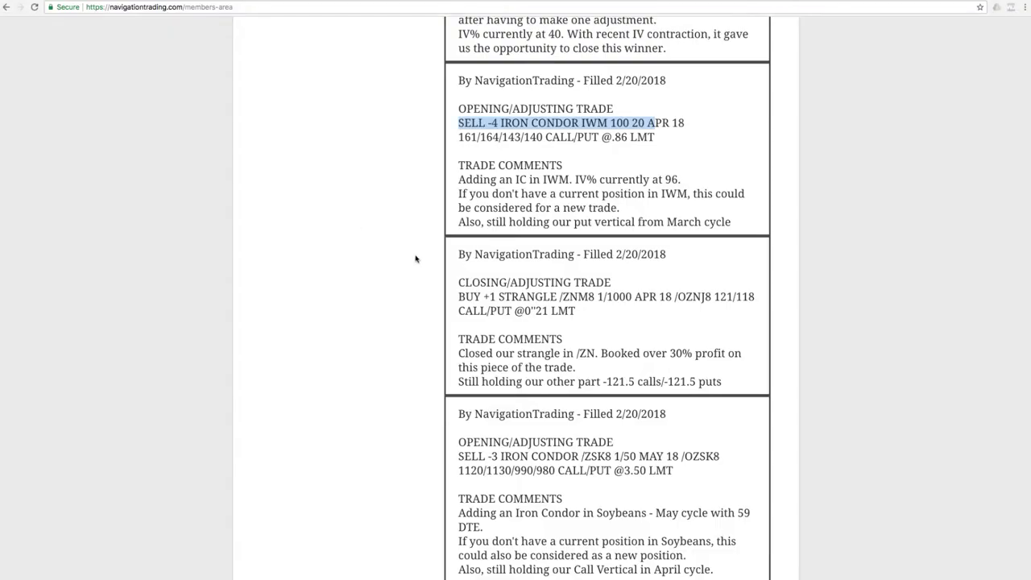
# Step: Scroll up to the EWZ closing alert and highlight 'short strangle in EWZ'
pyautogui.scroll(5, 437, 260)
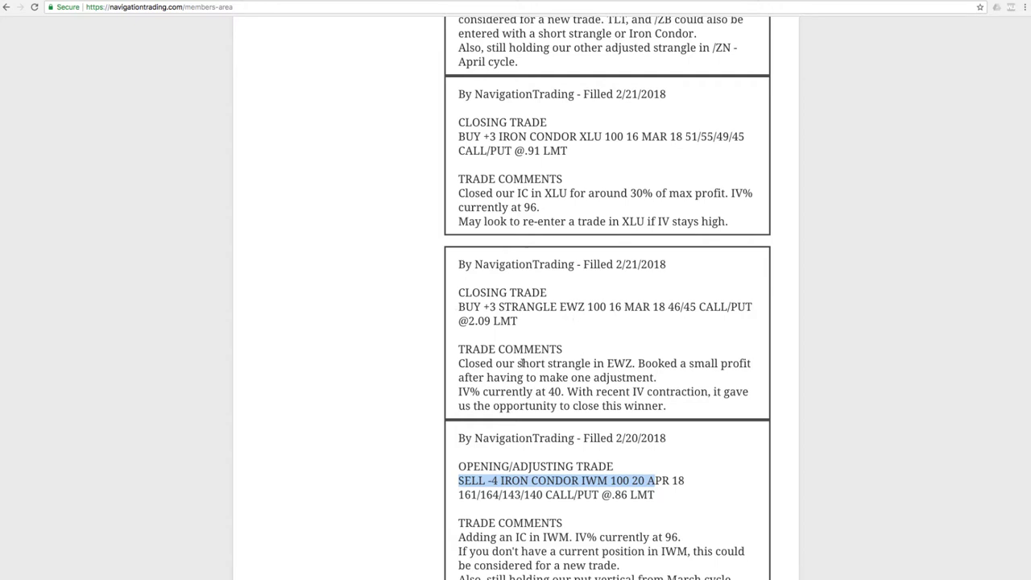
pyautogui.moveTo(519, 363); pyautogui.dragTo(566, 391)
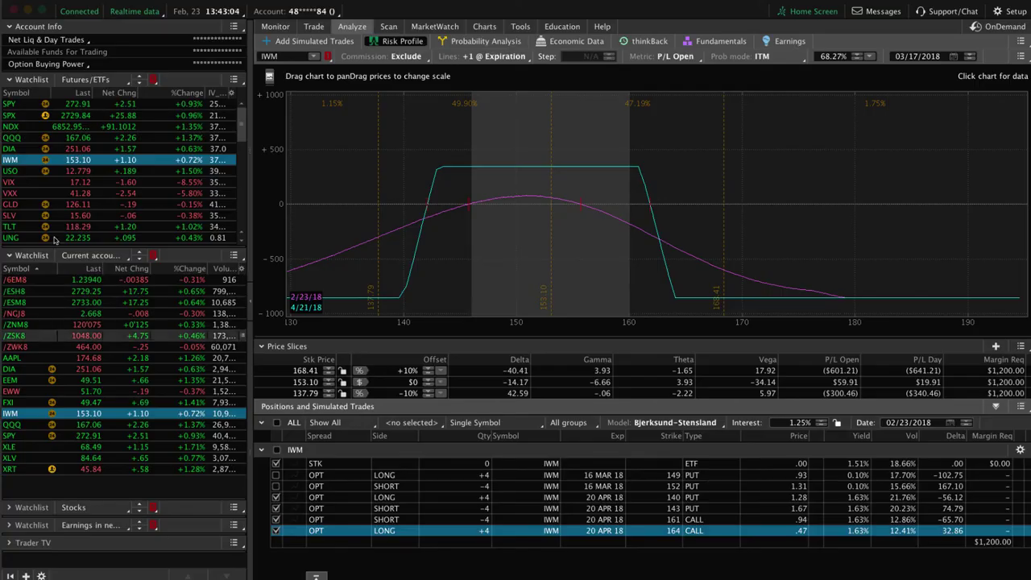
# Step: Select EWZ to view its daily chart and IV rank, then load the FXI chart
pyautogui.scroll(-3, 71, 204)
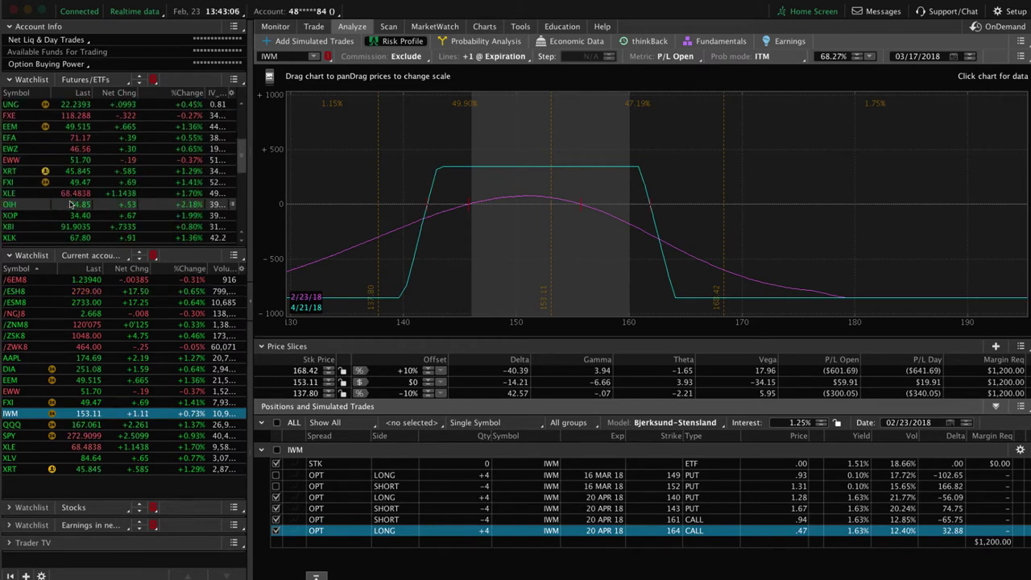
pyautogui.click(71, 149)
pyautogui.click(484, 26)
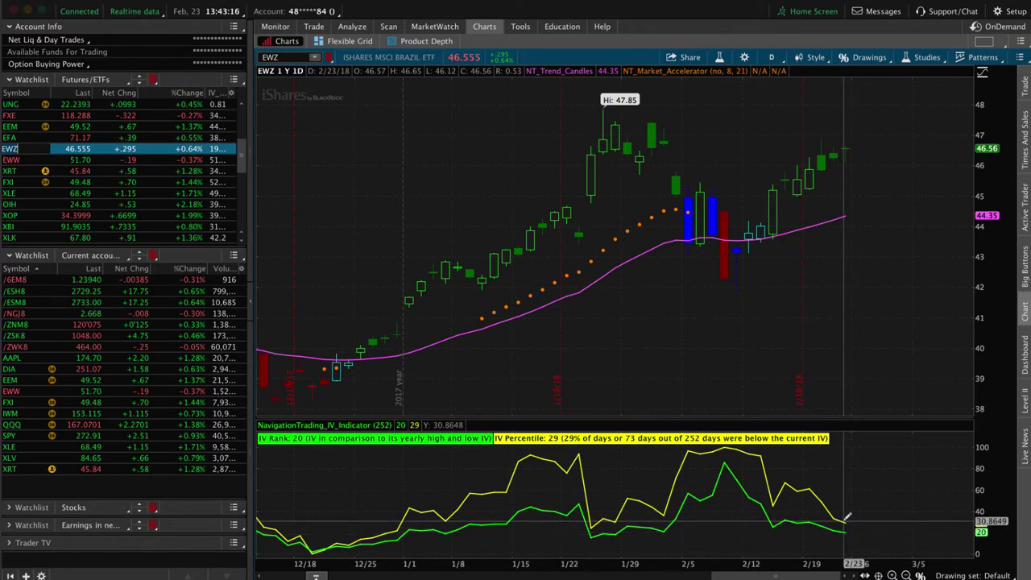
pyautogui.click(181, 182)
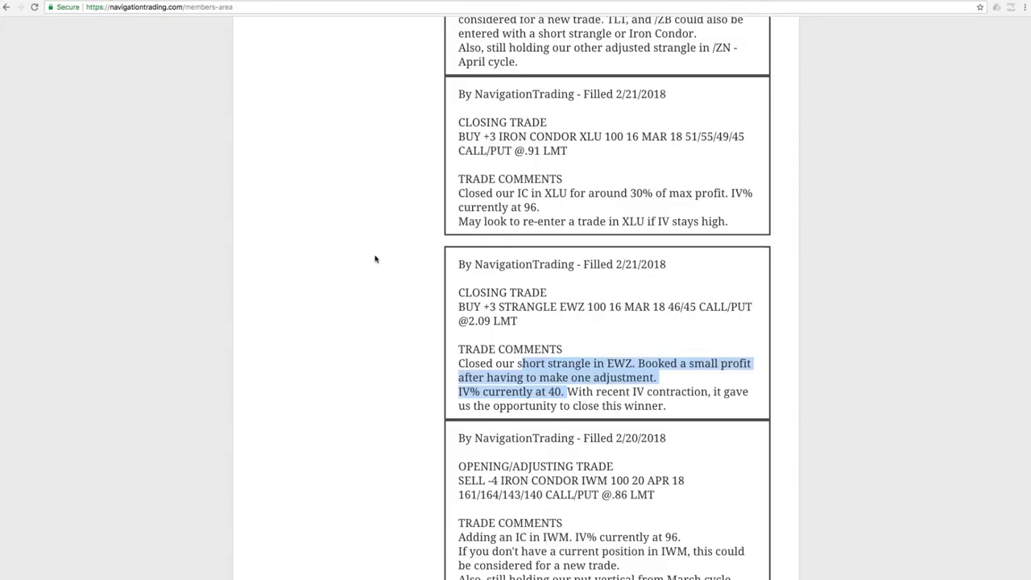
pyautogui.click(457, 281)
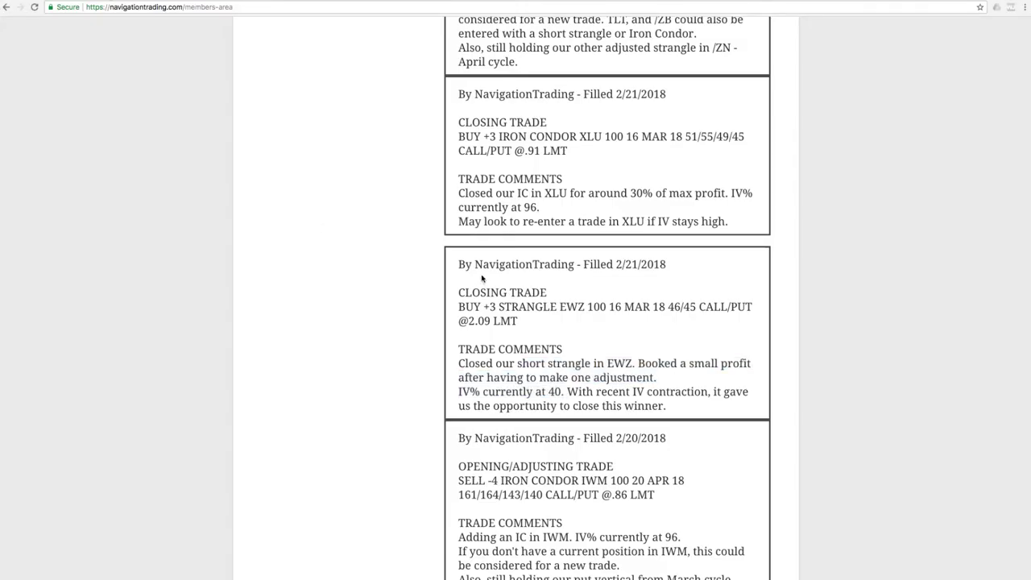
pyautogui.scroll(3, 482, 278)
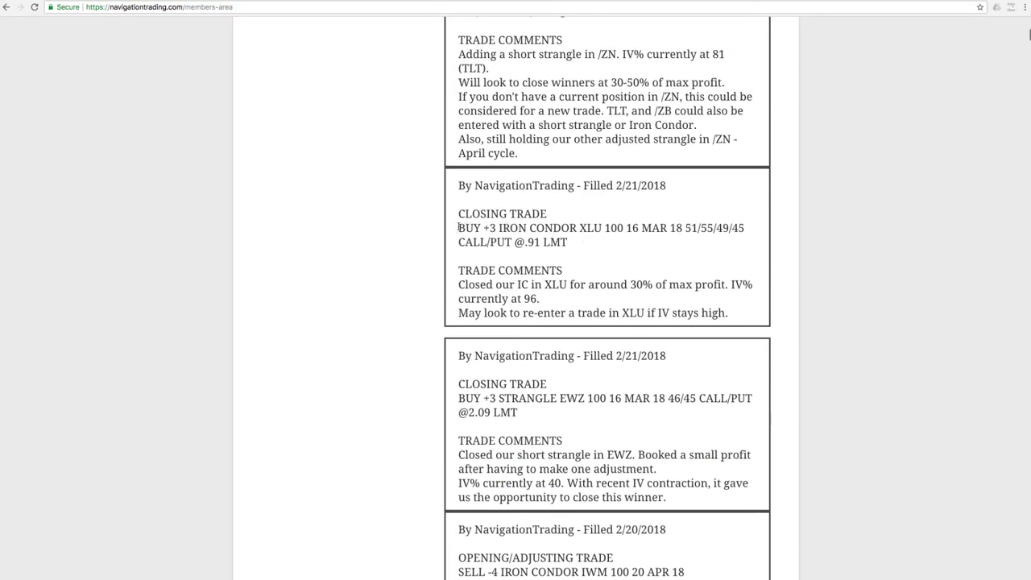
pyautogui.moveTo(459, 228); pyautogui.dragTo(617, 231)
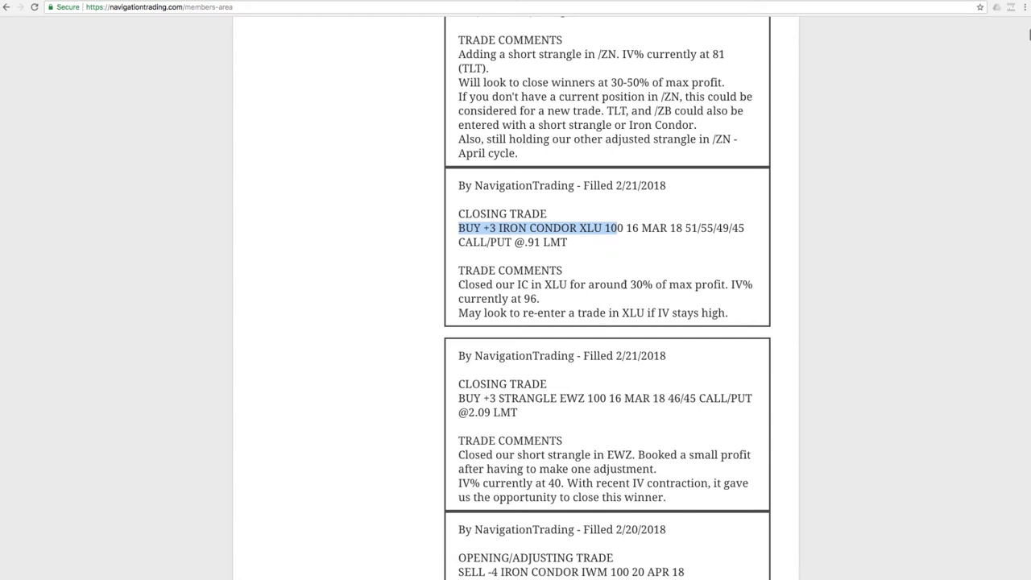
pyautogui.moveTo(630, 284); pyautogui.dragTo(729, 285)
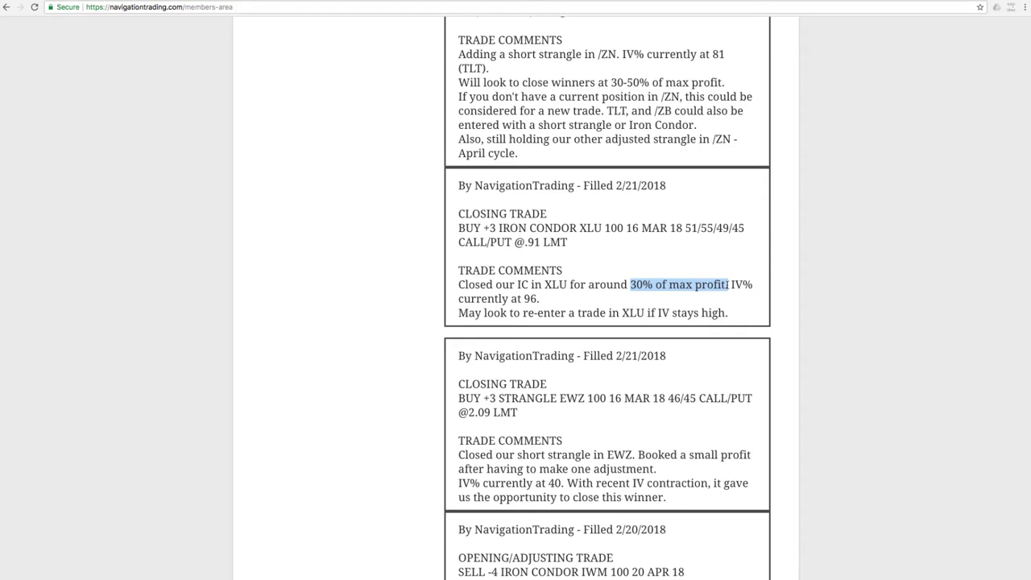
pyautogui.click(636, 285)
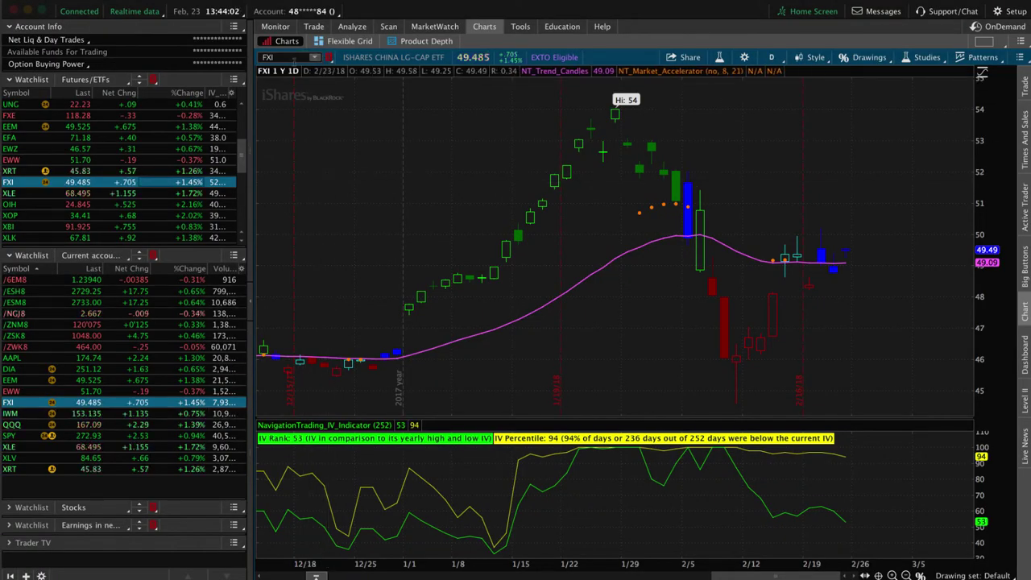
# Step: Load the XLU chart by symbol, showing IV Rank 62 and IV Percentile 95
pyautogui.click(294, 59)
pyautogui.write('XLU')
pyautogui.press('Return')
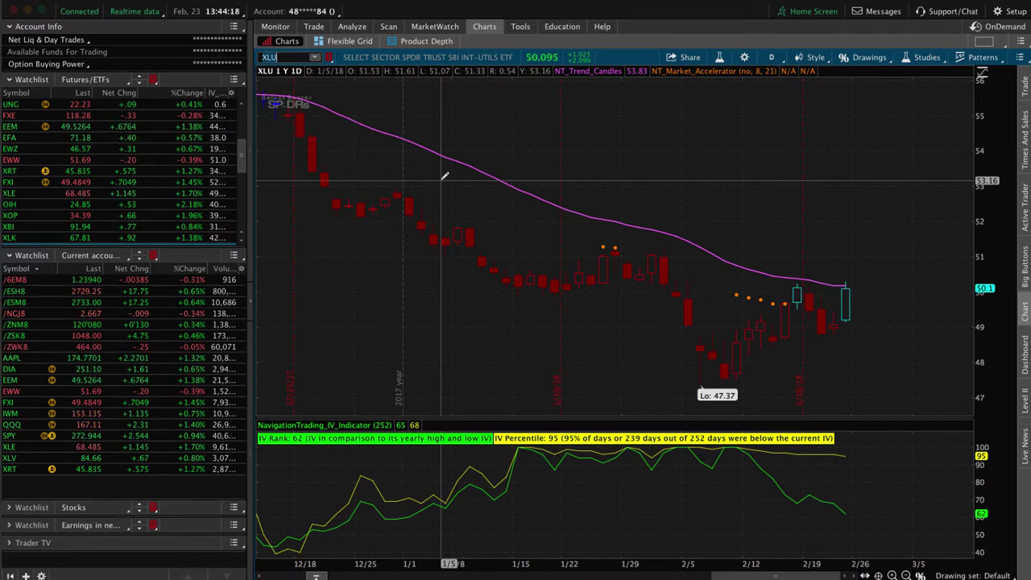
pyautogui.scroll(6, 444, 172)
pyautogui.scroll(-6, 451, 173)
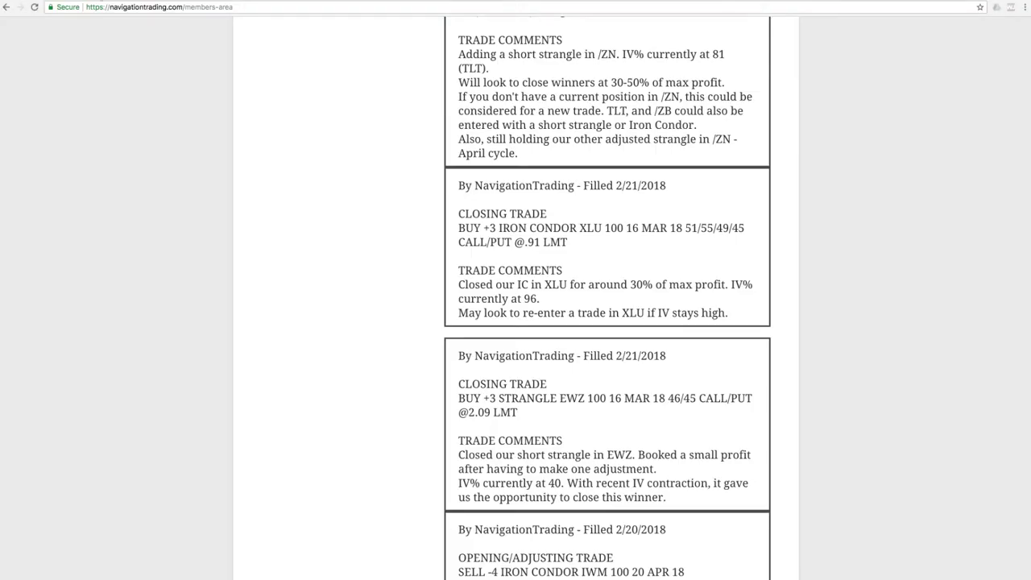
# Step: Scroll up to the 2/22/2018 /ZN strangle entry and highlight the /ZN symbol
pyautogui.scroll(3, 543, 225)
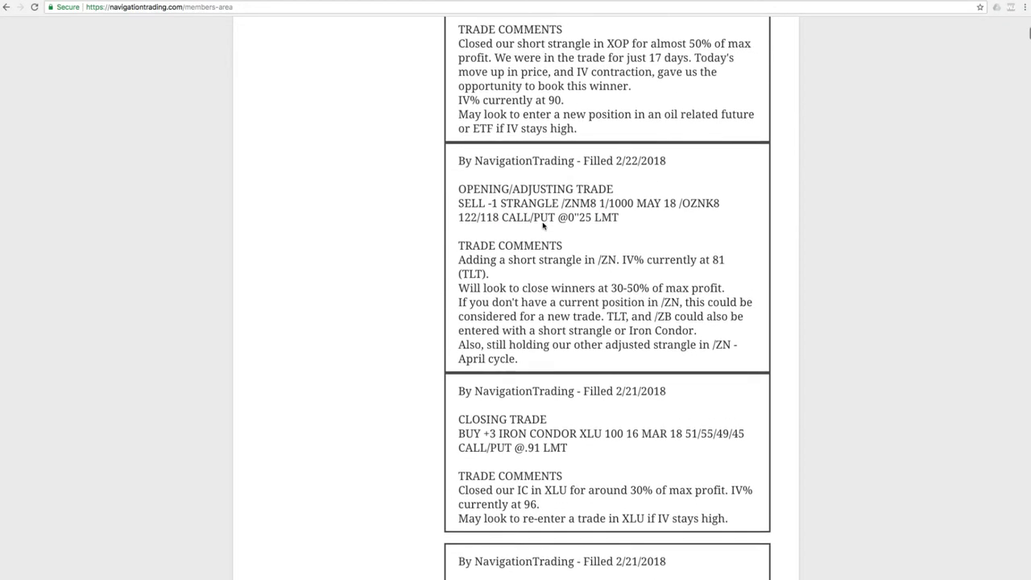
pyautogui.scroll(1, 543, 226)
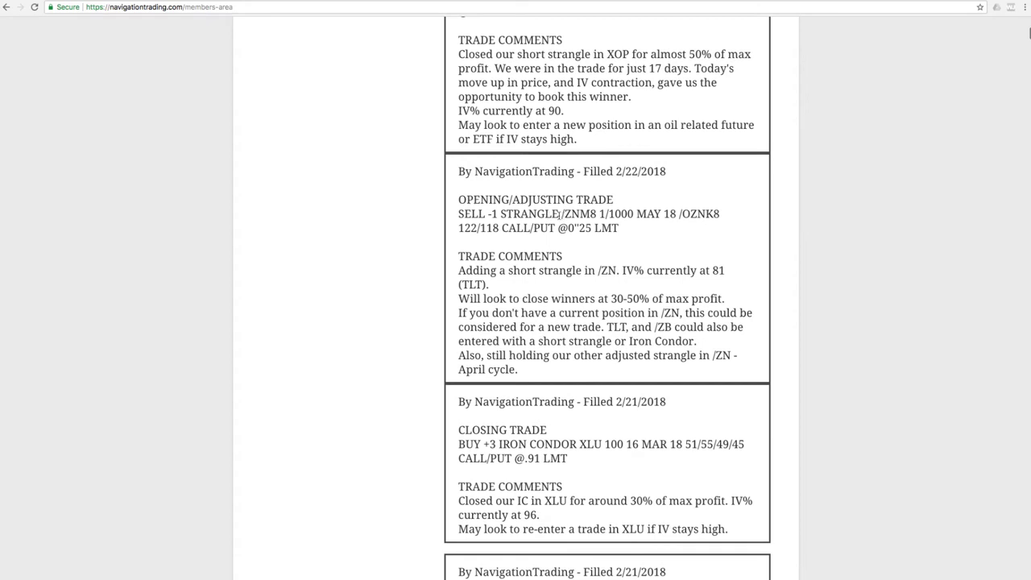
pyautogui.moveTo(562, 214); pyautogui.dragTo(579, 213)
# Step: Load /ZNM8 into the Risk Profile and toggle its 121.5 call and put legs
pyautogui.press('super+Tab')
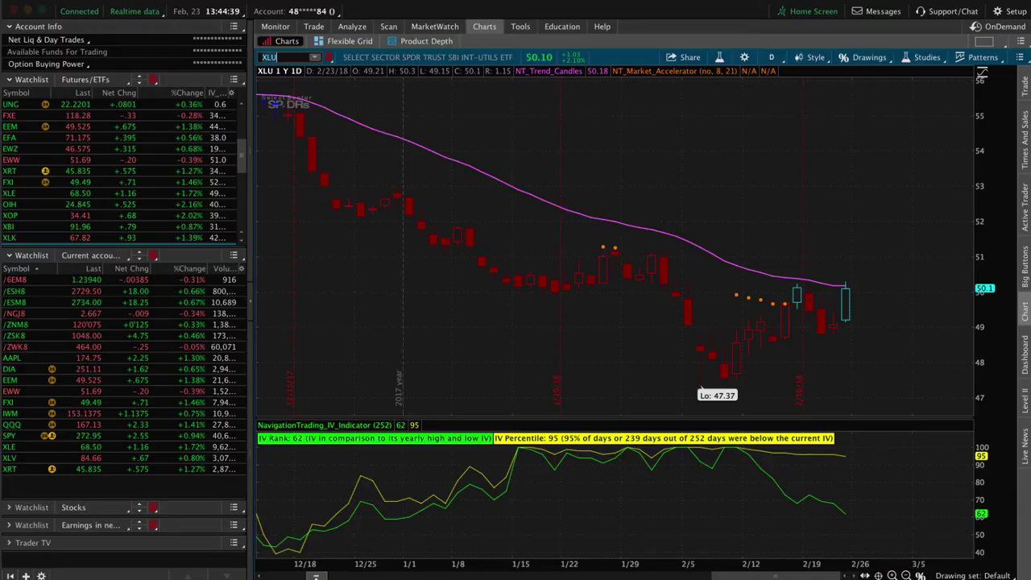
pyautogui.click(28, 325)
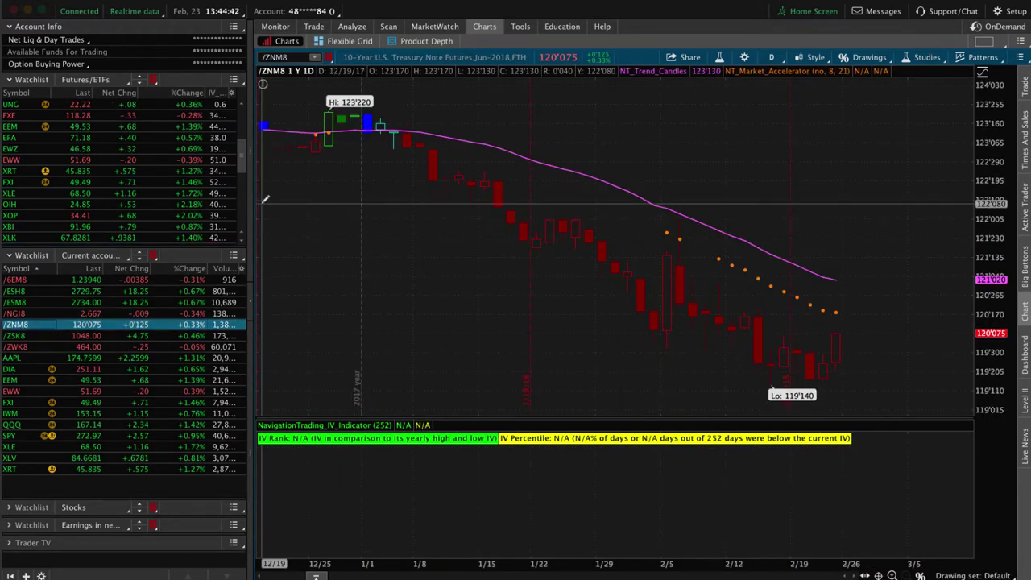
pyautogui.click(352, 27)
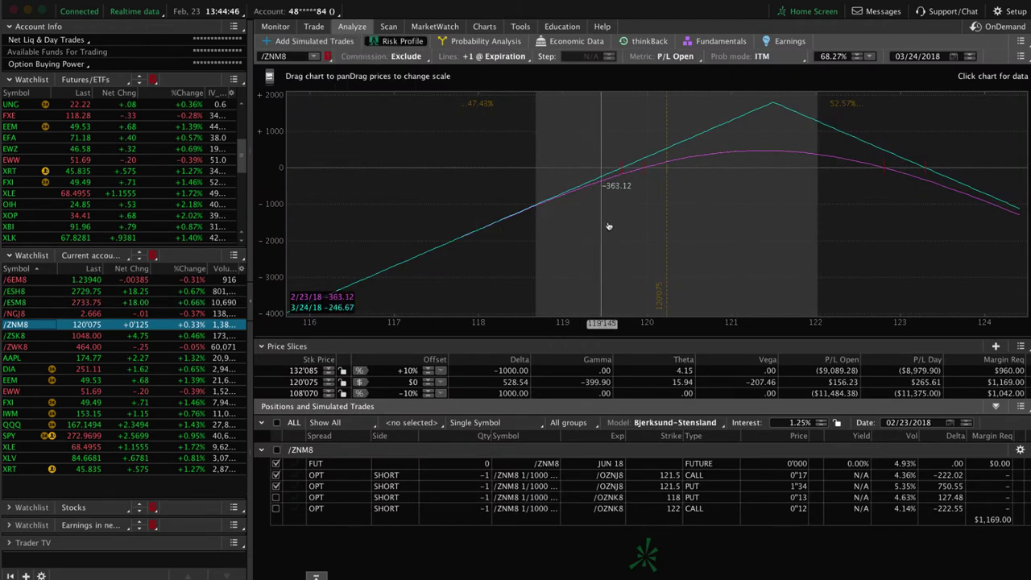
pyautogui.moveTo(636, 224); pyautogui.dragTo(455, 219)
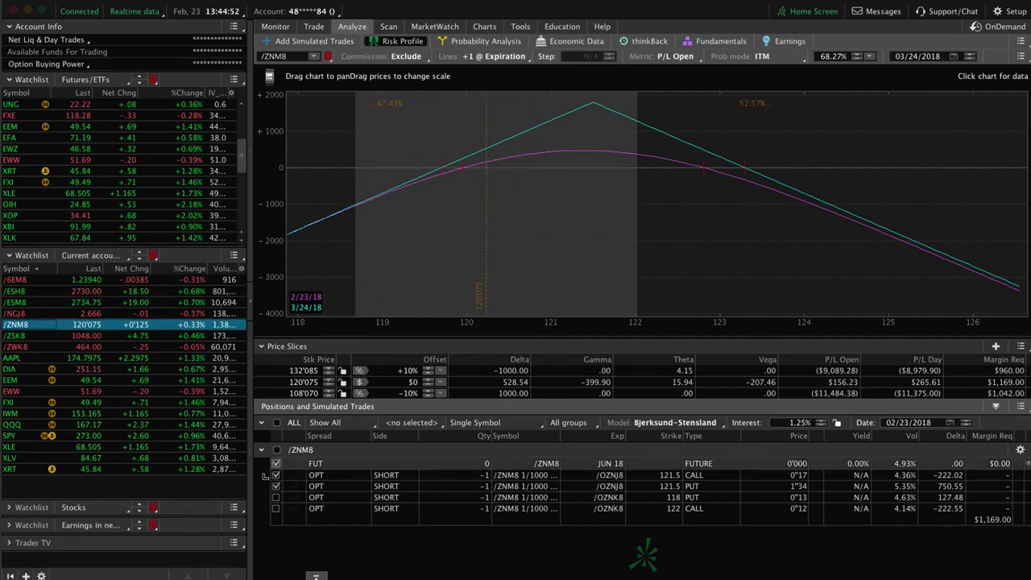
pyautogui.click(276, 476)
pyautogui.click(275, 486)
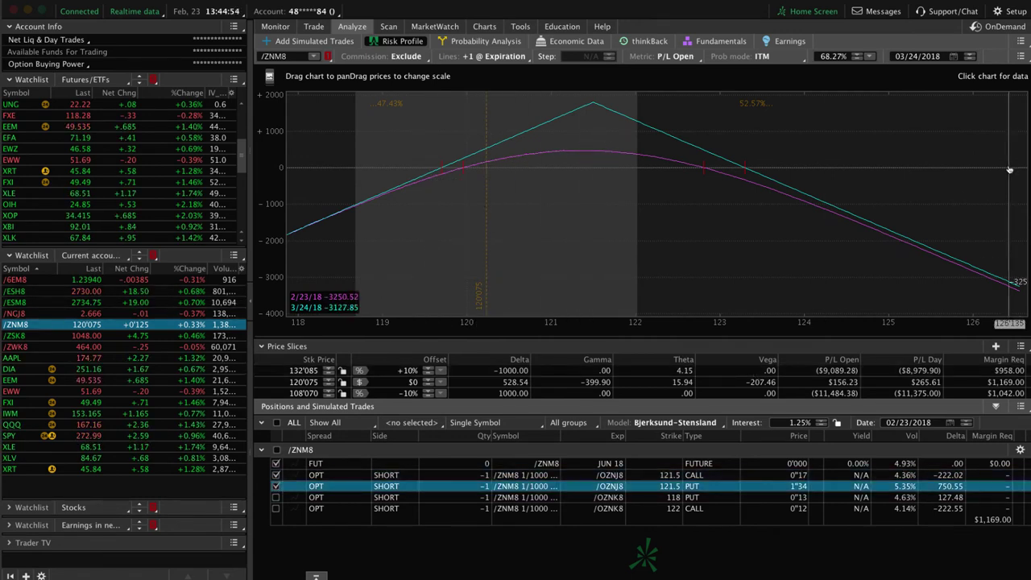
# Step: Reset the risk profile page, exclude the 121.5 call and put, and zoom around the strangle strikes
pyautogui.click(1021, 41)
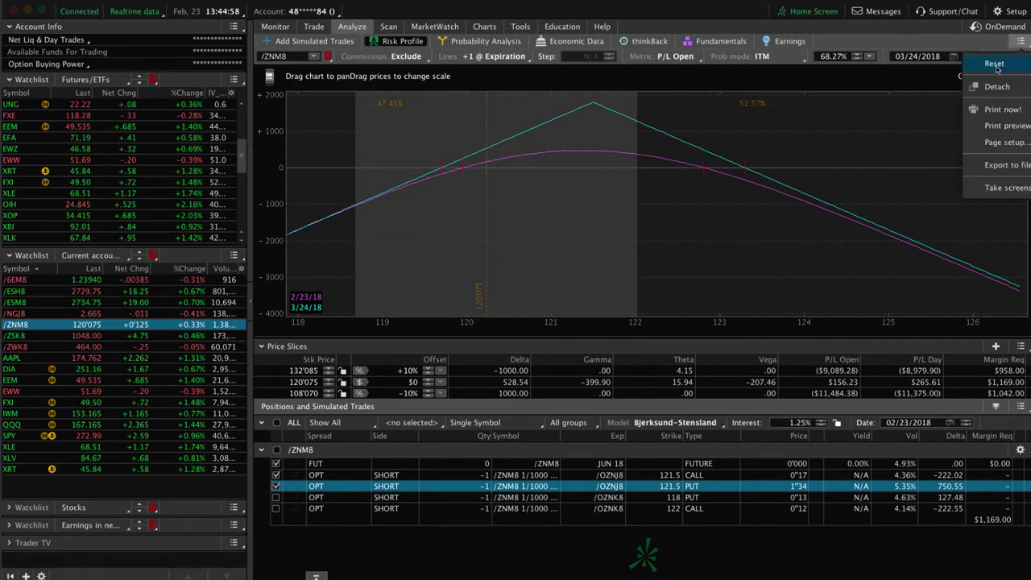
pyautogui.click(995, 65)
pyautogui.click(556, 54)
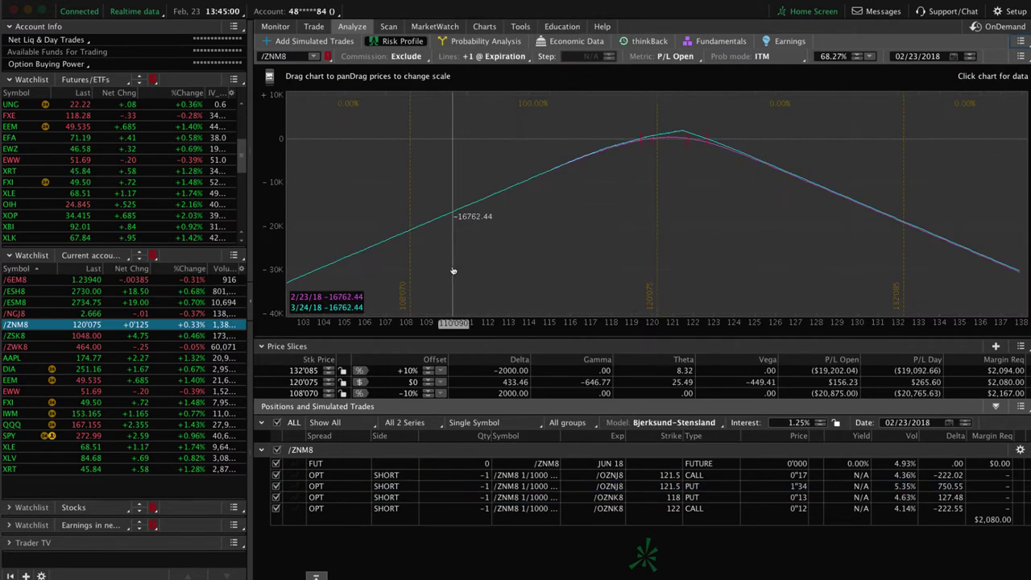
pyautogui.click(275, 475)
pyautogui.click(276, 486)
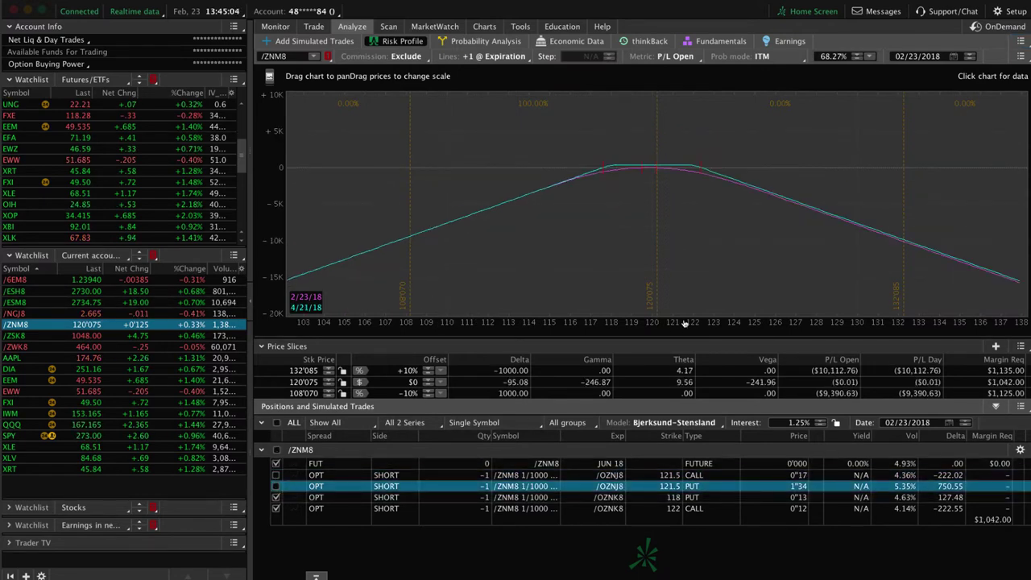
pyautogui.moveTo(591, 320); pyautogui.dragTo(651, 272)
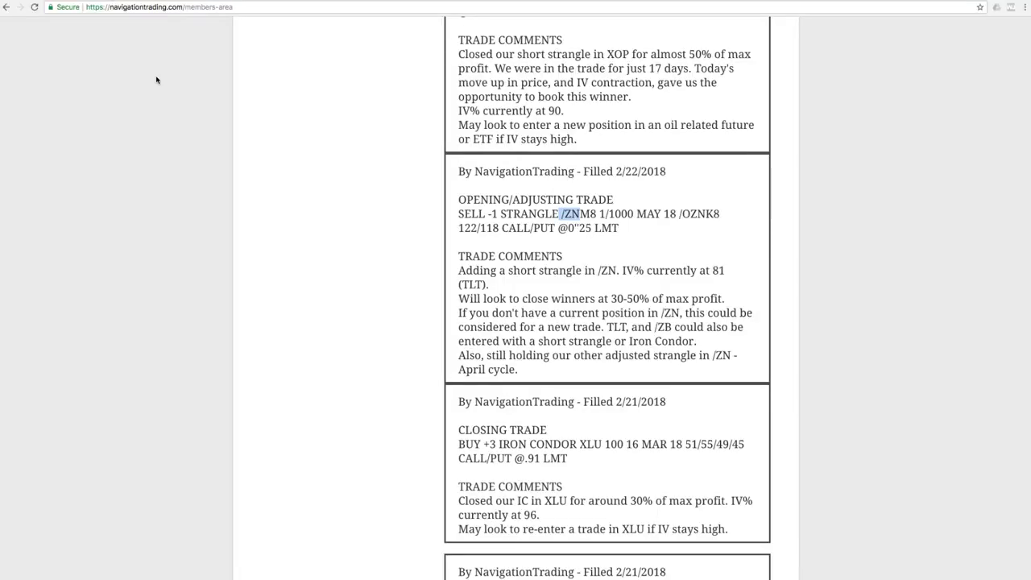
# Step: Highlight XOP, the 'almost 50% of max profit' note and 'just 17 days' in the closing alert
pyautogui.scroll(3, 401, 380)
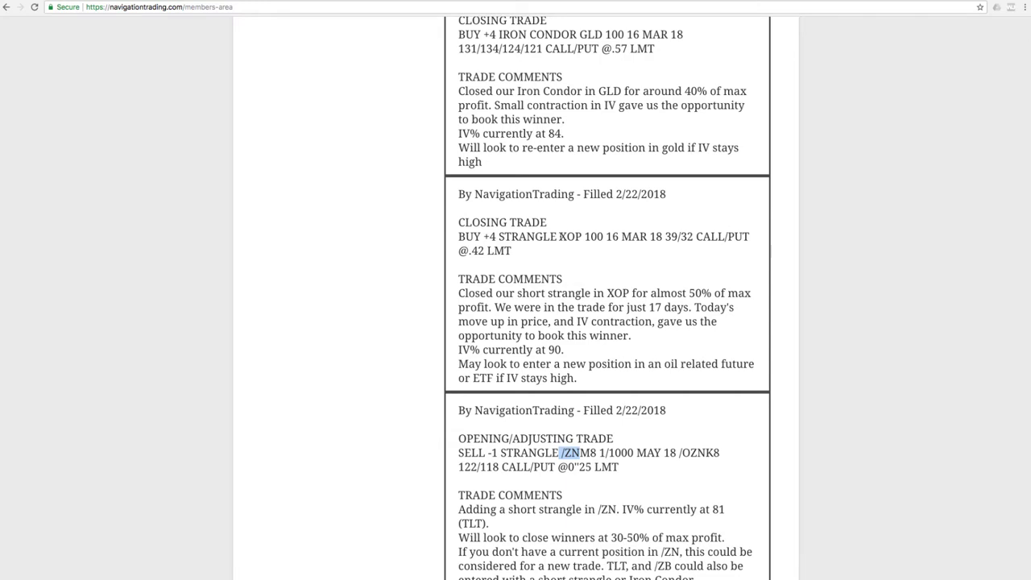
pyautogui.scroll(-1, 560, 236)
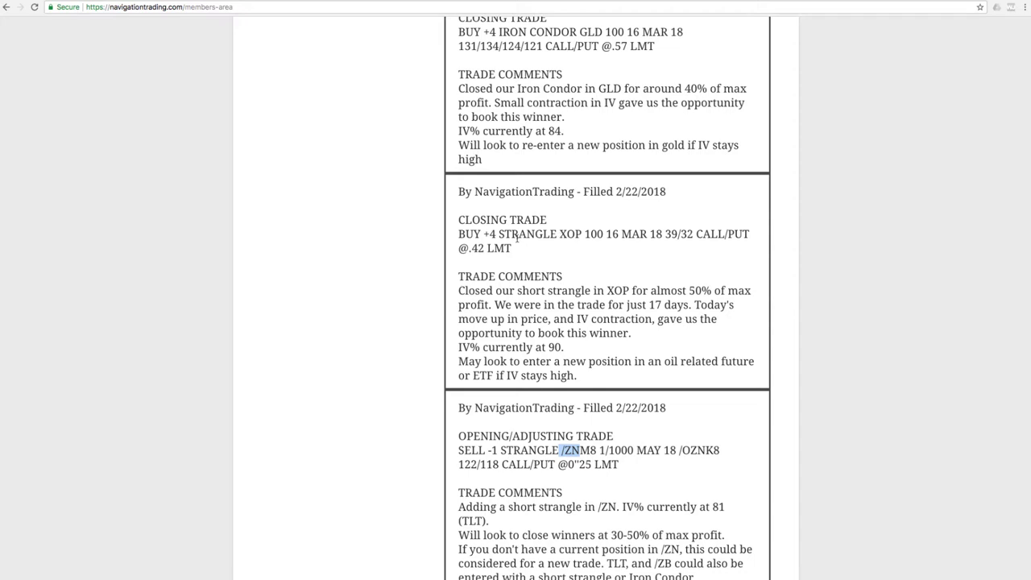
pyautogui.moveTo(543, 233); pyautogui.dragTo(588, 235)
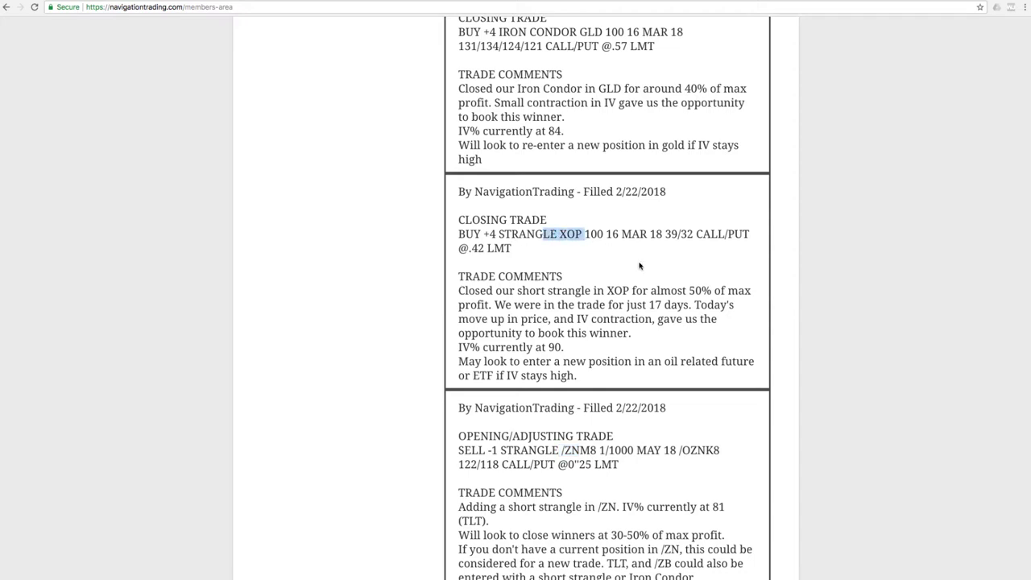
pyautogui.moveTo(605, 291); pyautogui.dragTo(747, 290)
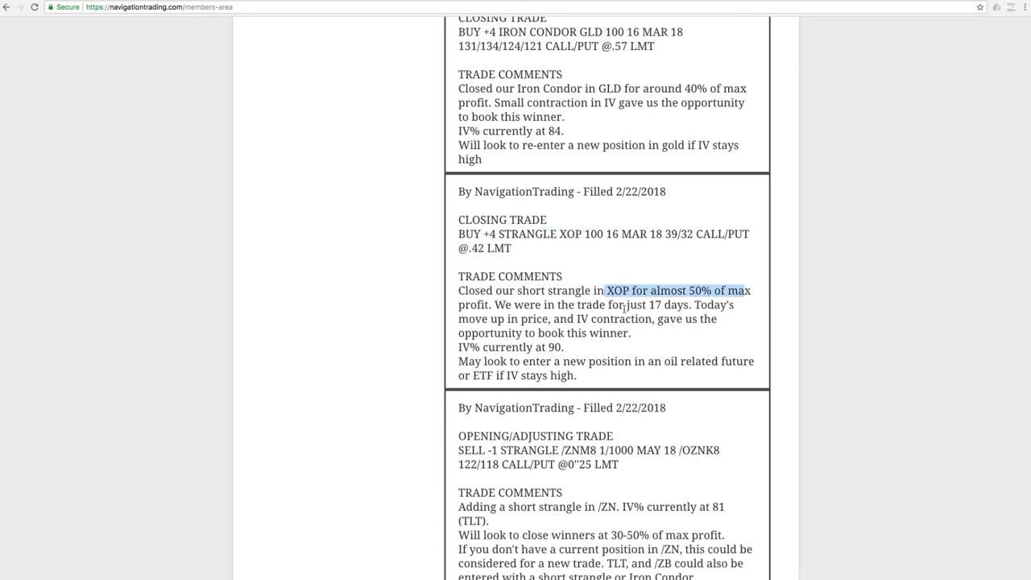
pyautogui.moveTo(625, 307); pyautogui.dragTo(686, 306)
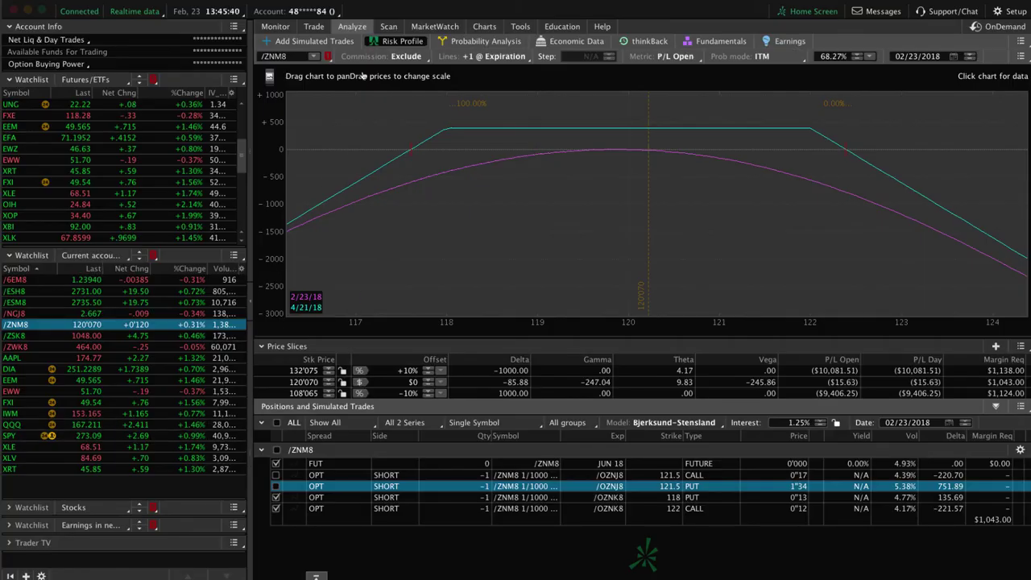
# Step: Leave the risk profile and load the XOP daily chart in Charts
pyautogui.click(484, 26)
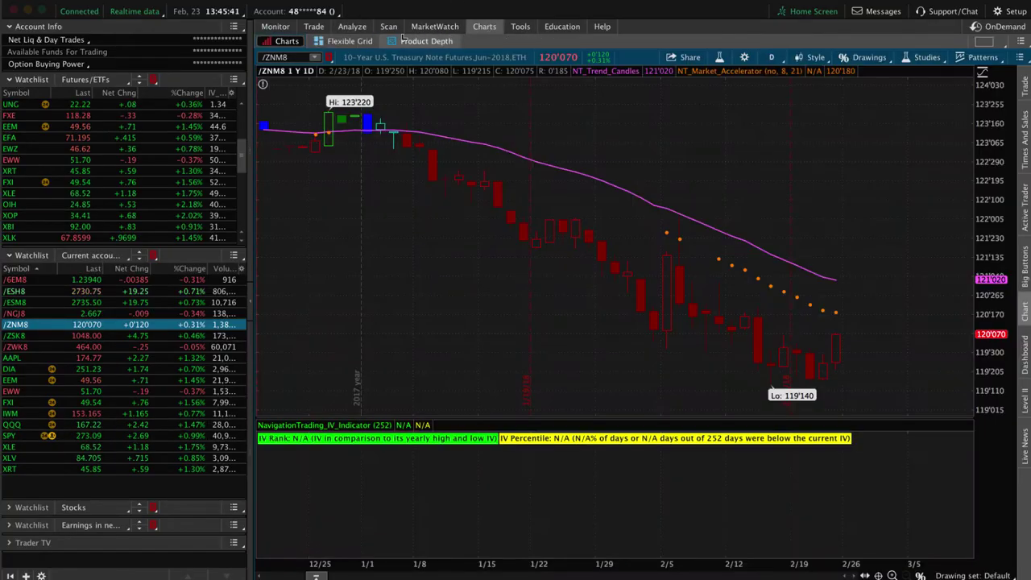
pyautogui.click(302, 57)
pyautogui.write('XOP')
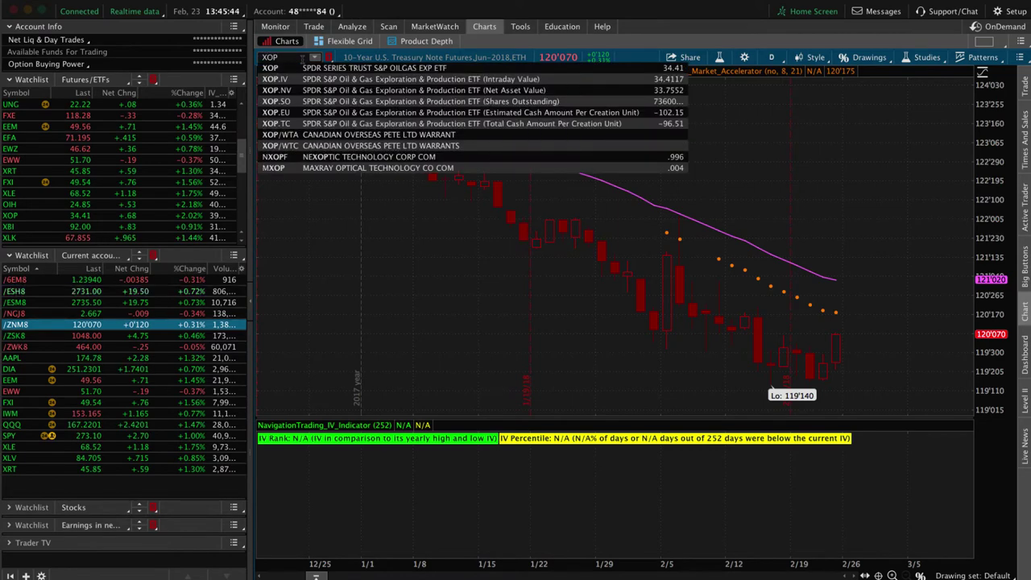
pyautogui.press('Return')
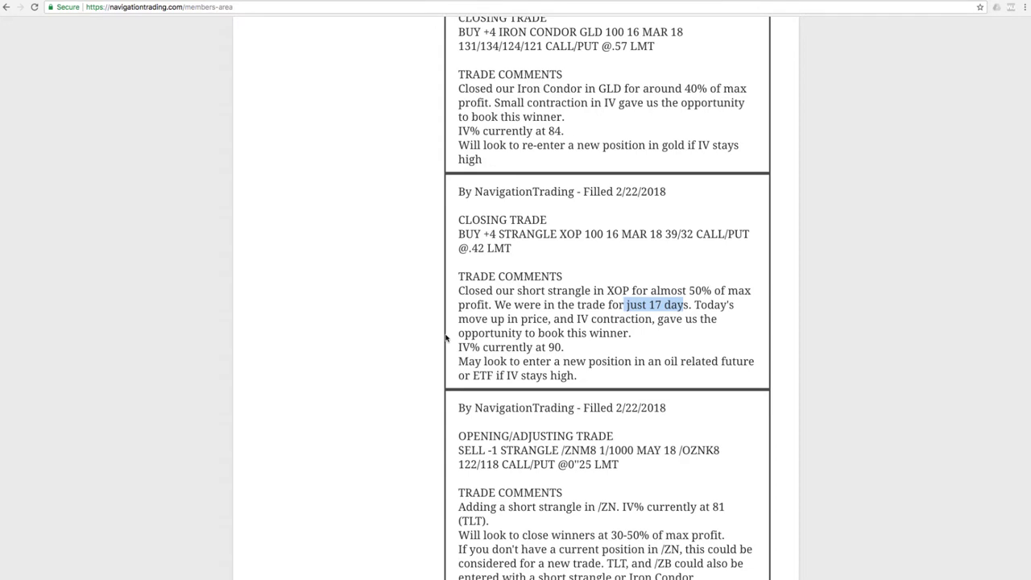
# Step: Scroll up to the 2/22/2018 GLD alert and highlight GLD and its 'around 40%' comment
pyautogui.scroll(2, 603, 362)
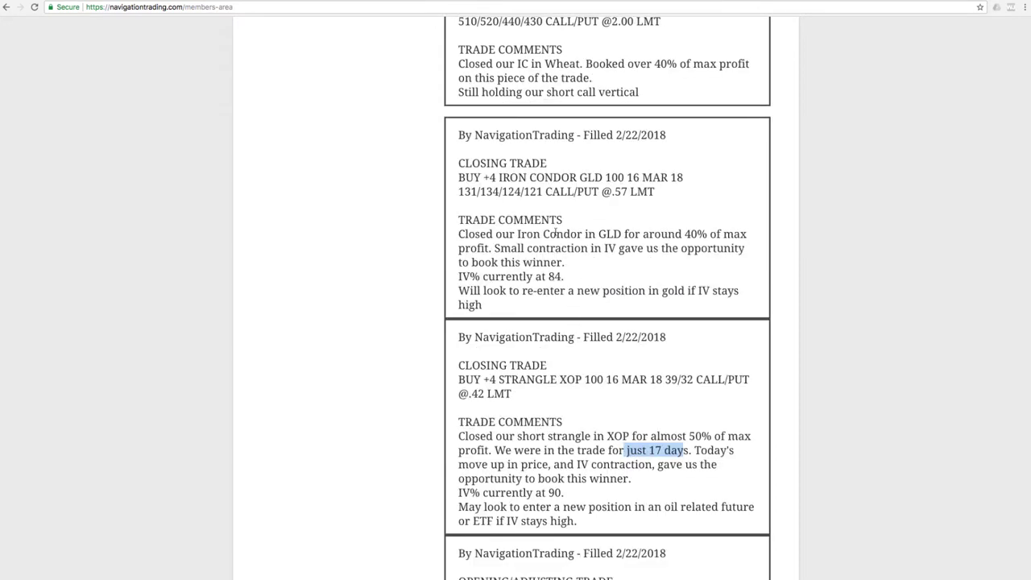
pyautogui.moveTo(577, 177); pyautogui.dragTo(604, 177)
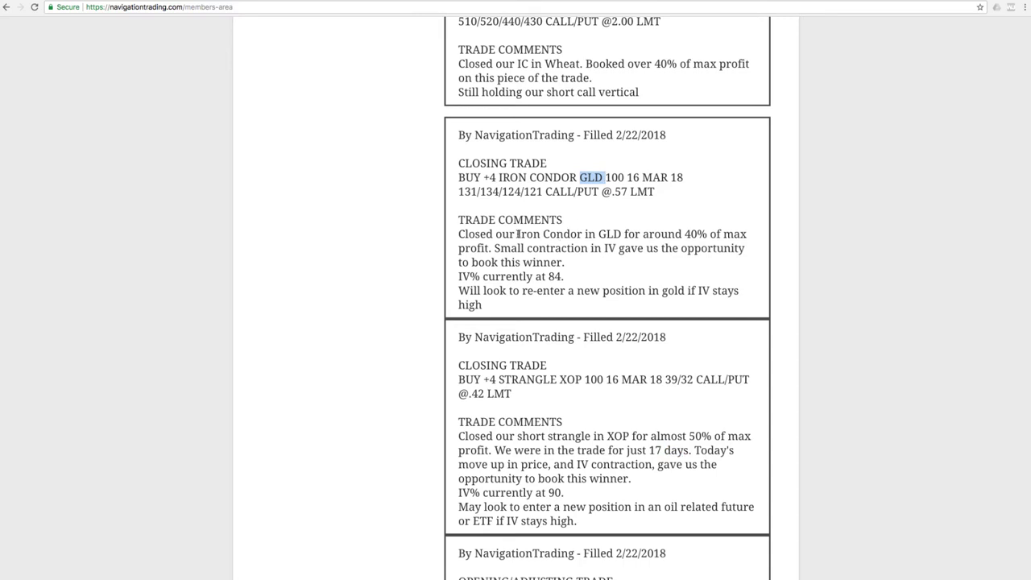
pyautogui.moveTo(517, 233); pyautogui.dragTo(699, 239)
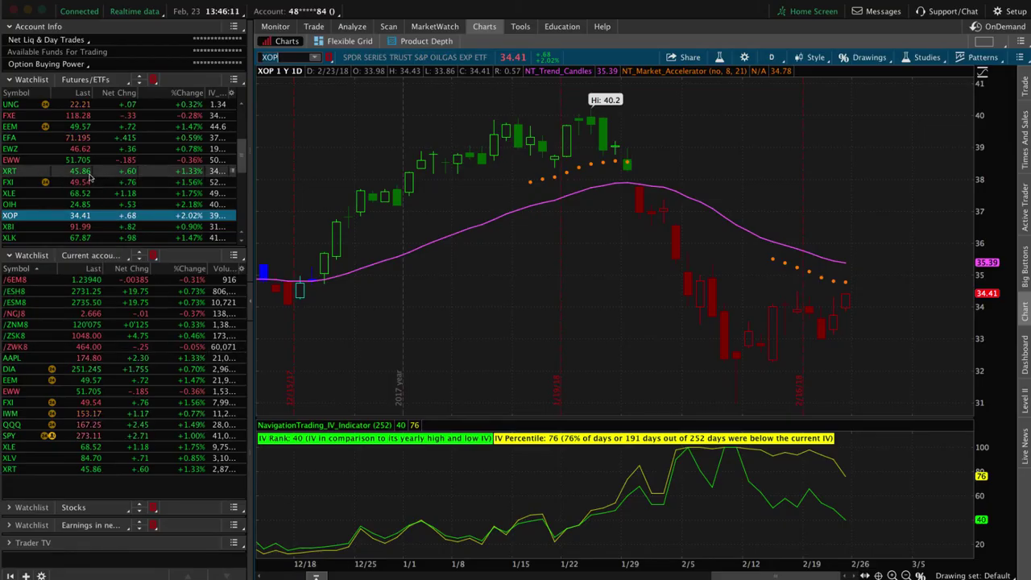
# Step: Chart GLD from the Futures/ETFs watchlist, showing IV Rank 41 and IV Percentile 67
pyautogui.scroll(2, 90, 176)
pyautogui.click(23, 126)
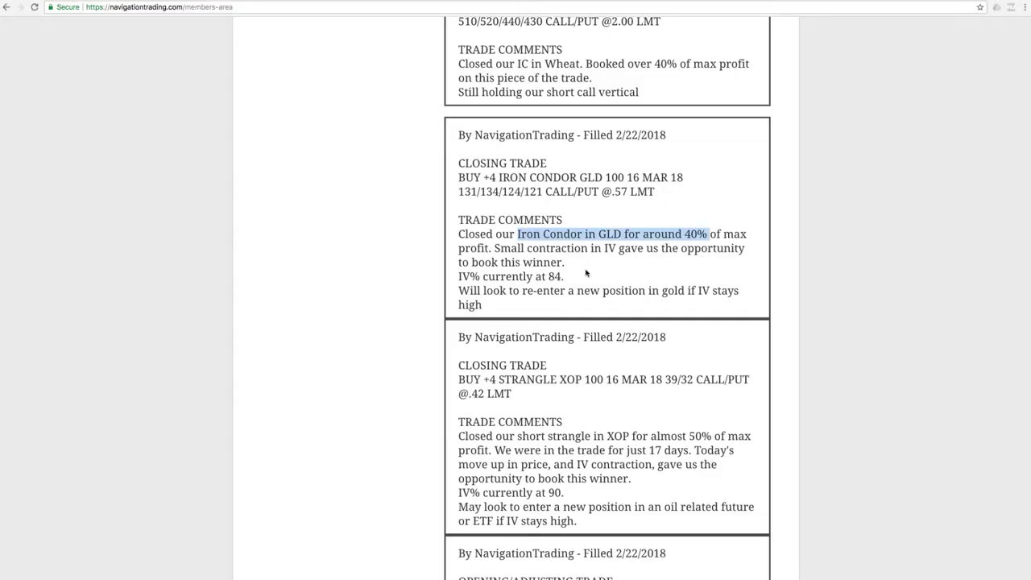
pyautogui.scroll(4, 586, 273)
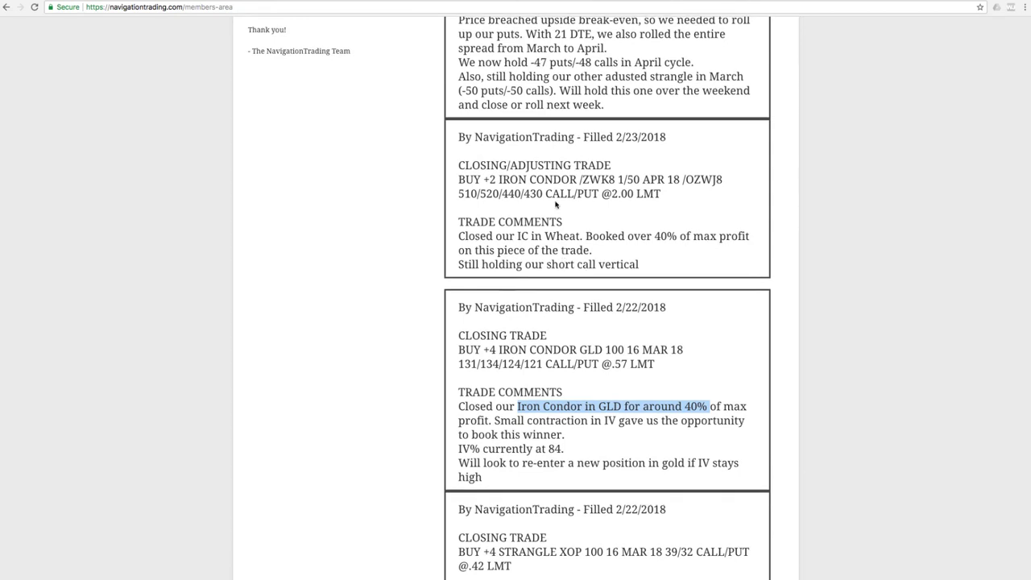
# Step: Highlight /ZWK8 and the 'Booked over 40% of max profit' comment, then return to thinkorswim
pyautogui.moveTo(578, 179); pyautogui.dragTo(610, 180)
pyautogui.moveTo(459, 236); pyautogui.dragTo(742, 237)
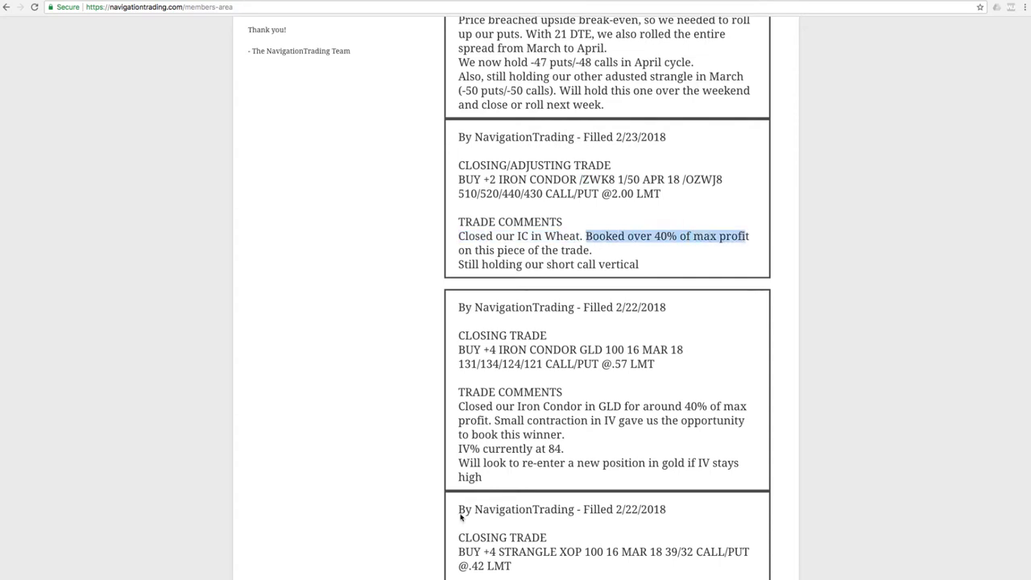
pyautogui.press('super+Tab')
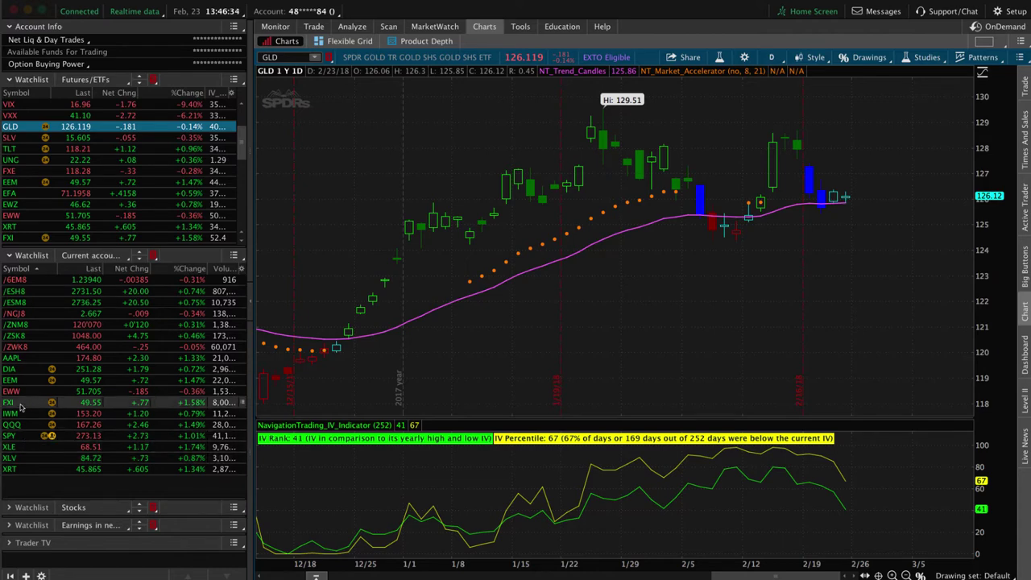
# Step: Chart /ZWK8 wheat futures and view its 460/470 call vertical risk profile
pyautogui.click(17, 349)
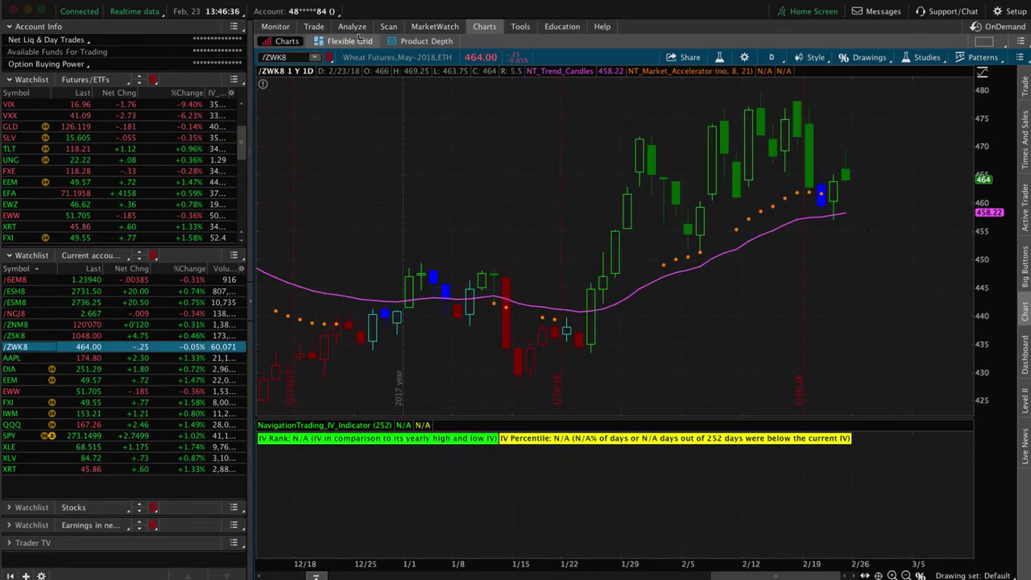
pyautogui.click(352, 27)
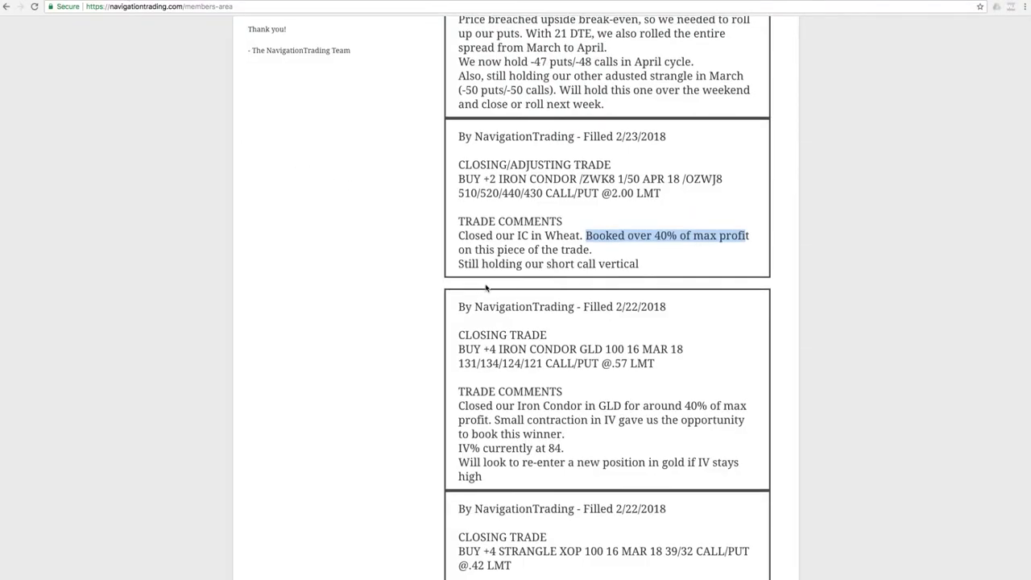
# Step: Highlight the FXI alert's notes: upside break-even breached, 21 DTE, April roll, March strangle held
pyautogui.scroll(3, 485, 288)
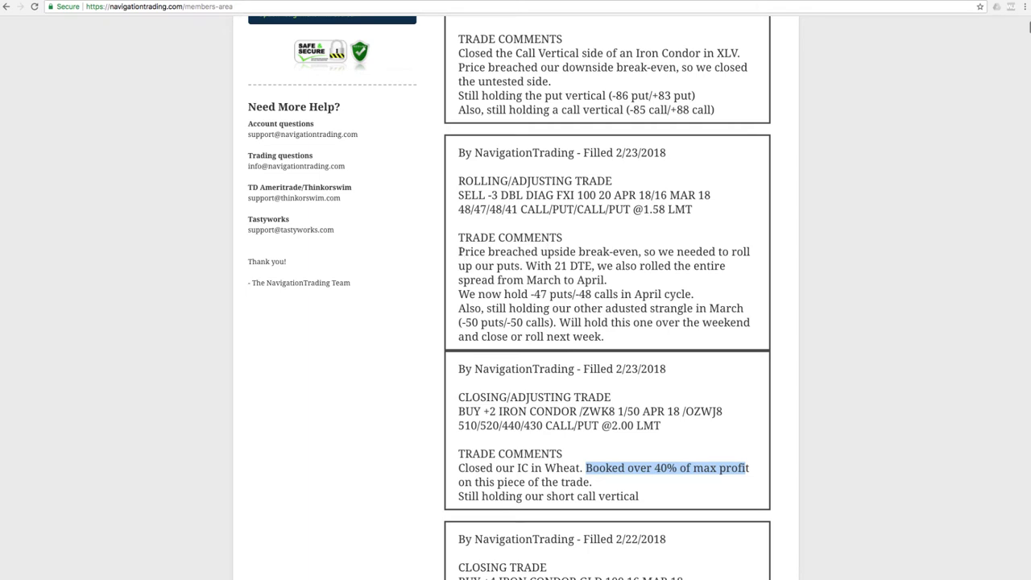
pyautogui.moveTo(459, 251); pyautogui.dragTo(593, 266)
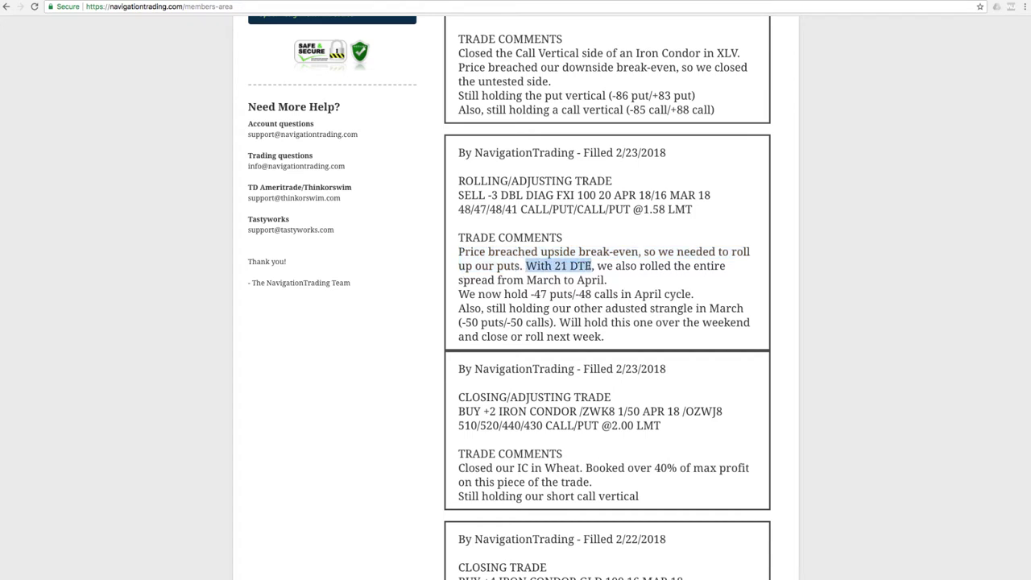
pyautogui.click(601, 268)
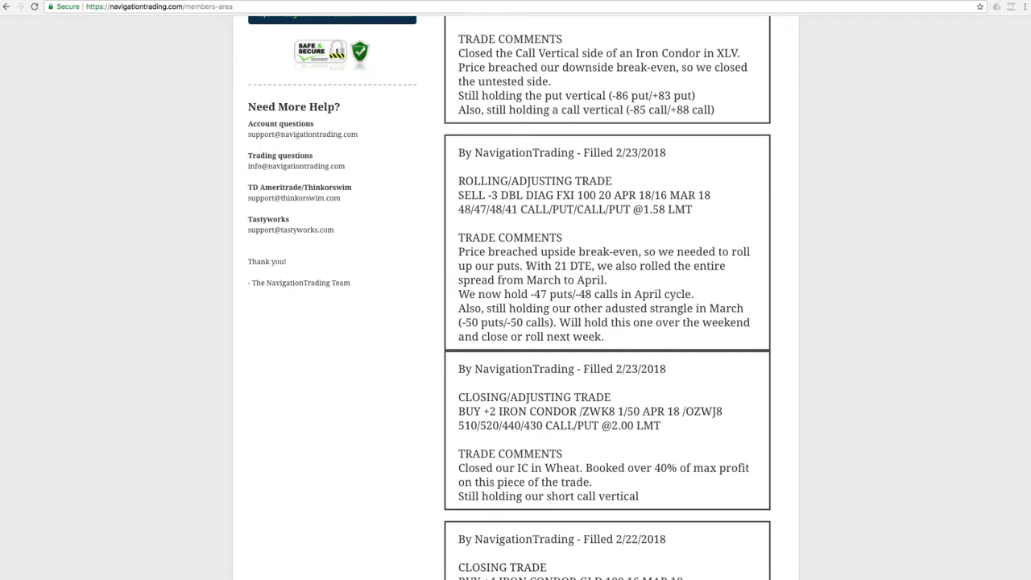
pyautogui.moveTo(526, 265); pyautogui.dragTo(592, 265)
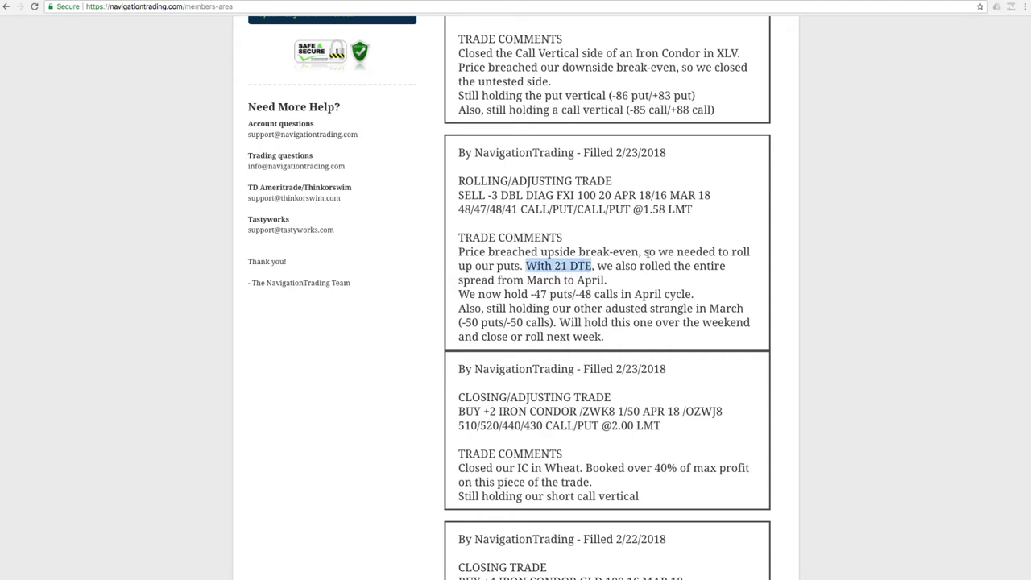
pyautogui.moveTo(641, 266); pyautogui.dragTo(736, 280)
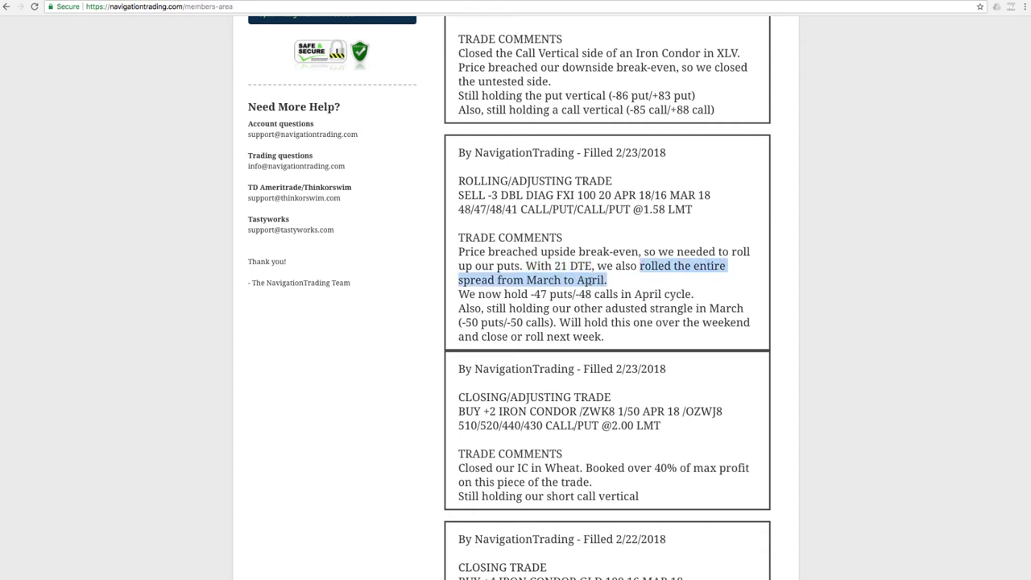
pyautogui.moveTo(531, 294); pyautogui.dragTo(694, 294)
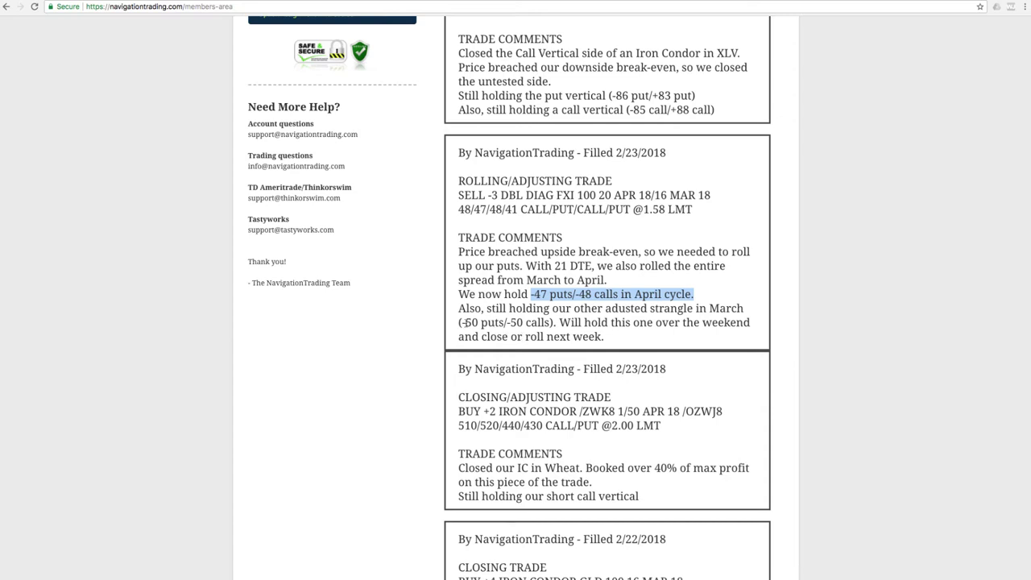
pyautogui.moveTo(462, 322); pyautogui.dragTo(554, 322)
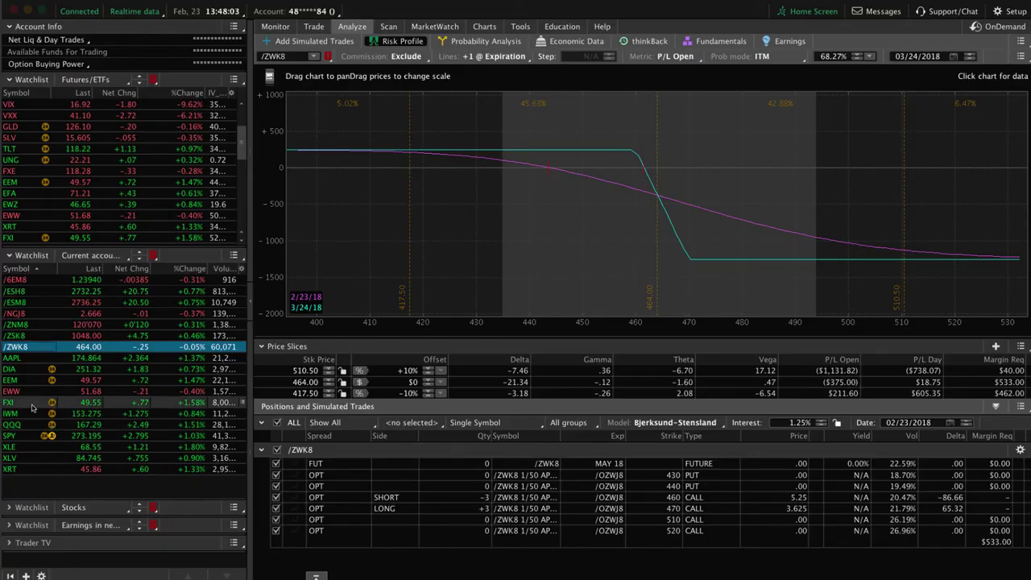
# Step: Load the FXI risk profile, briefly checking its price chart
pyautogui.click(32, 403)
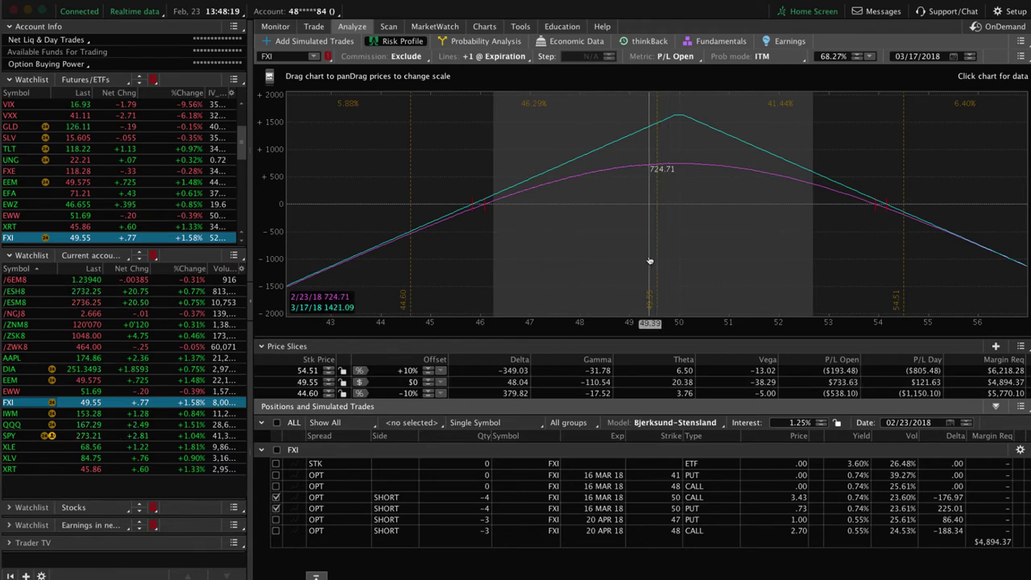
pyautogui.click(484, 26)
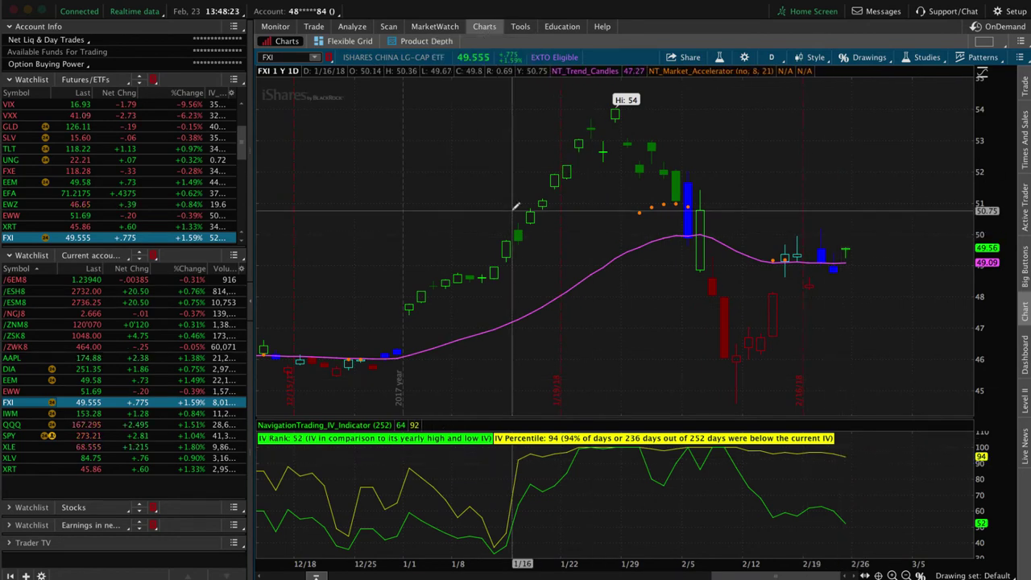
pyautogui.click(352, 26)
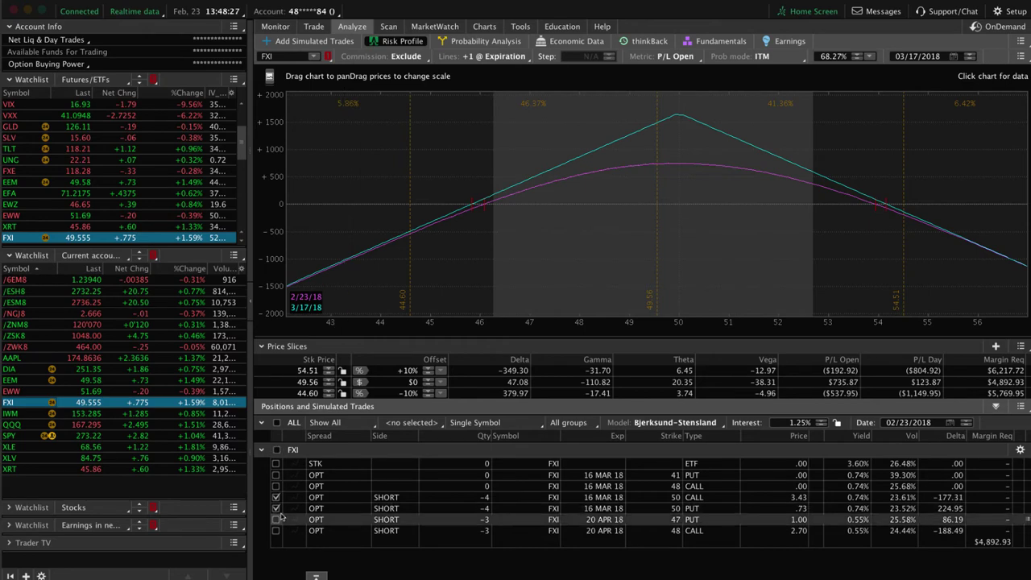
# Step: Limit the FXI risk profile to the April 47 put and 48 call, excluding the March 50s
pyautogui.click(275, 497)
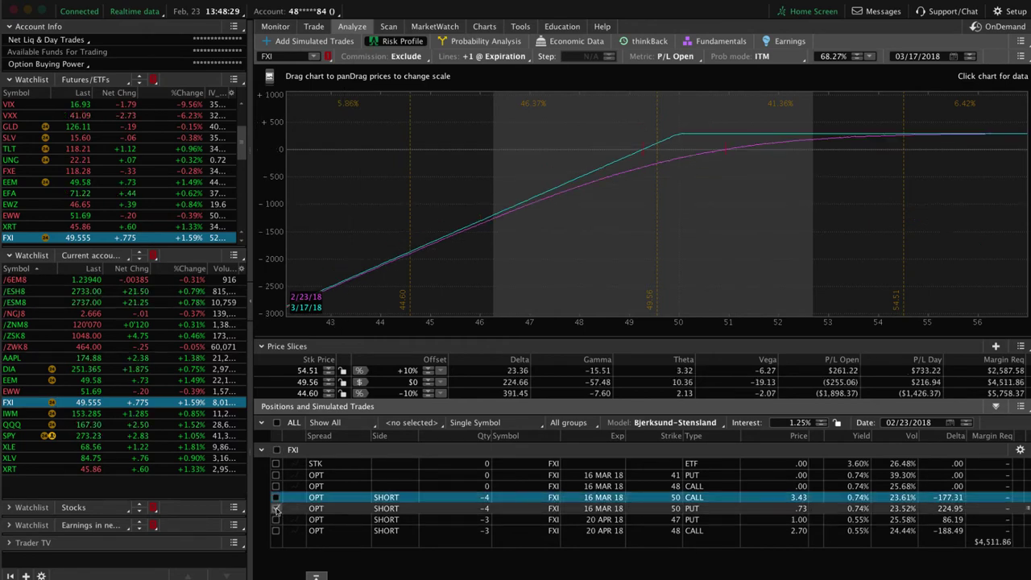
pyautogui.click(275, 509)
pyautogui.click(275, 520)
pyautogui.click(275, 531)
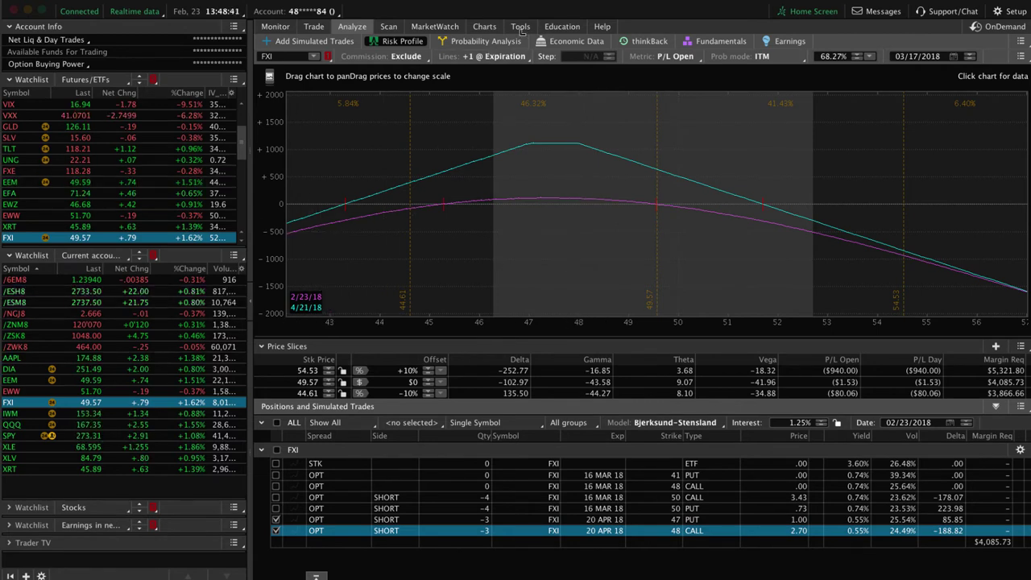
pyautogui.moveTo(484, 27)
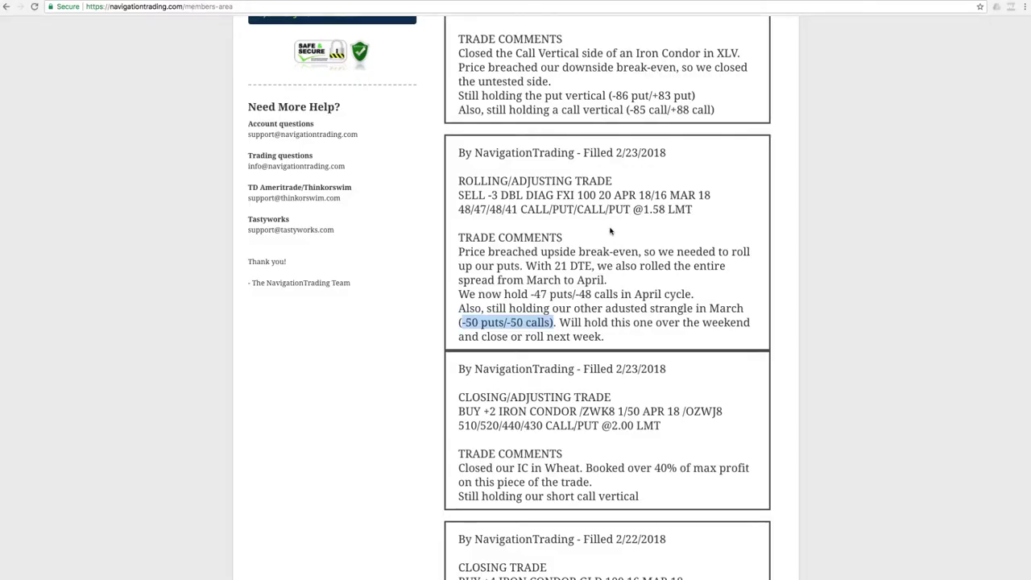
# Step: Highlight the XLV symbol, the closed call vertical, and the remaining put and call vertical strikes
pyautogui.scroll(3, 606, 267)
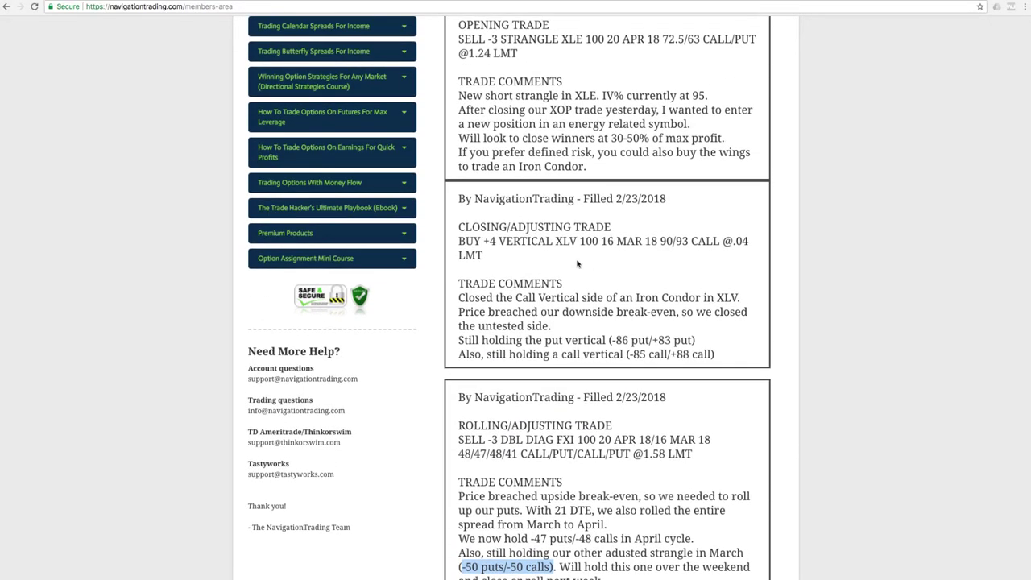
pyautogui.moveTo(556, 242); pyautogui.dragTo(579, 242)
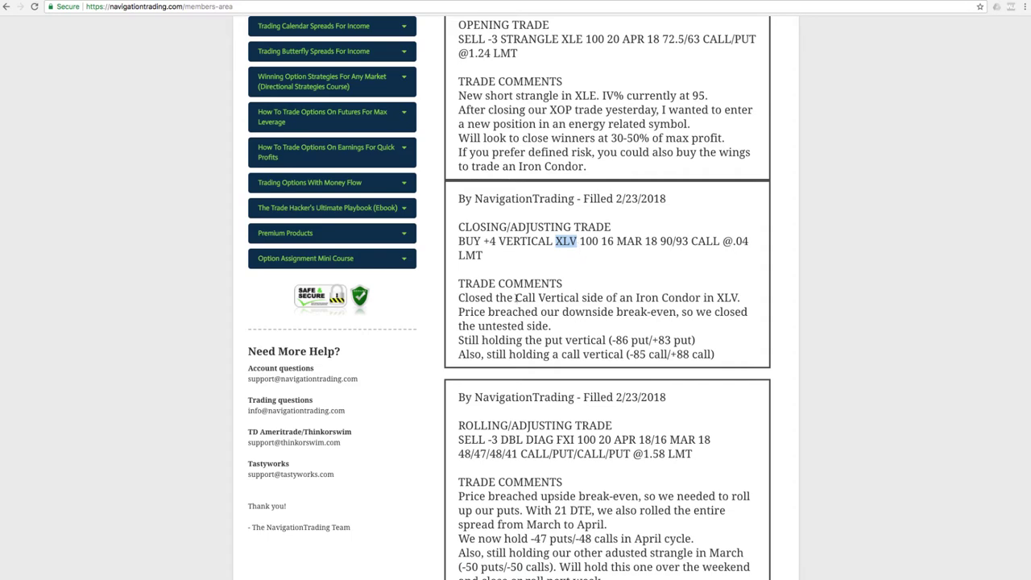
pyautogui.moveTo(516, 297); pyautogui.dragTo(754, 304)
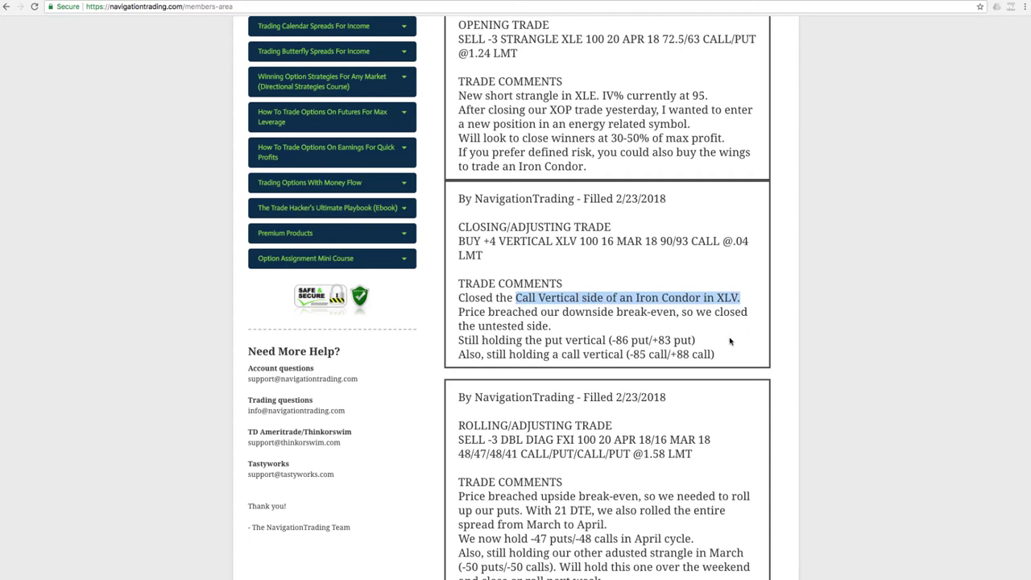
pyautogui.moveTo(705, 343); pyautogui.dragTo(609, 340)
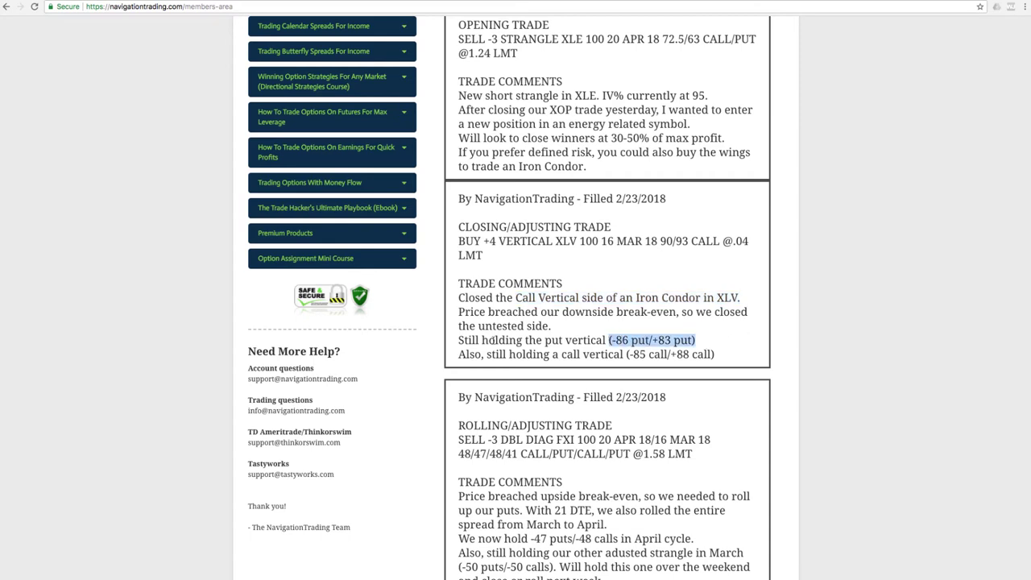
pyautogui.moveTo(627, 356); pyautogui.dragTo(734, 366)
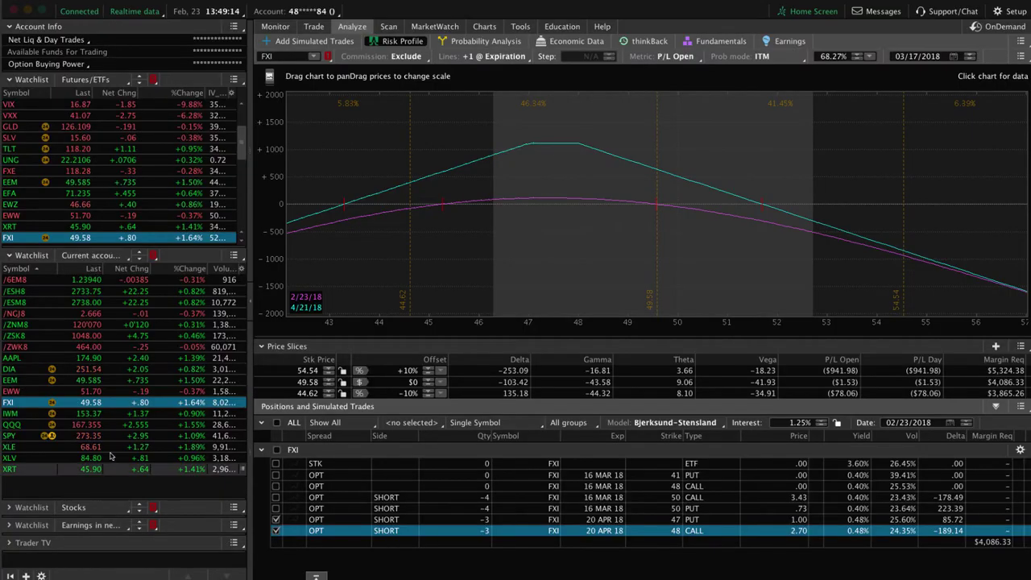
# Step: Load XLV's risk profile showing only the 85/88 call vertical
pyautogui.click(40, 459)
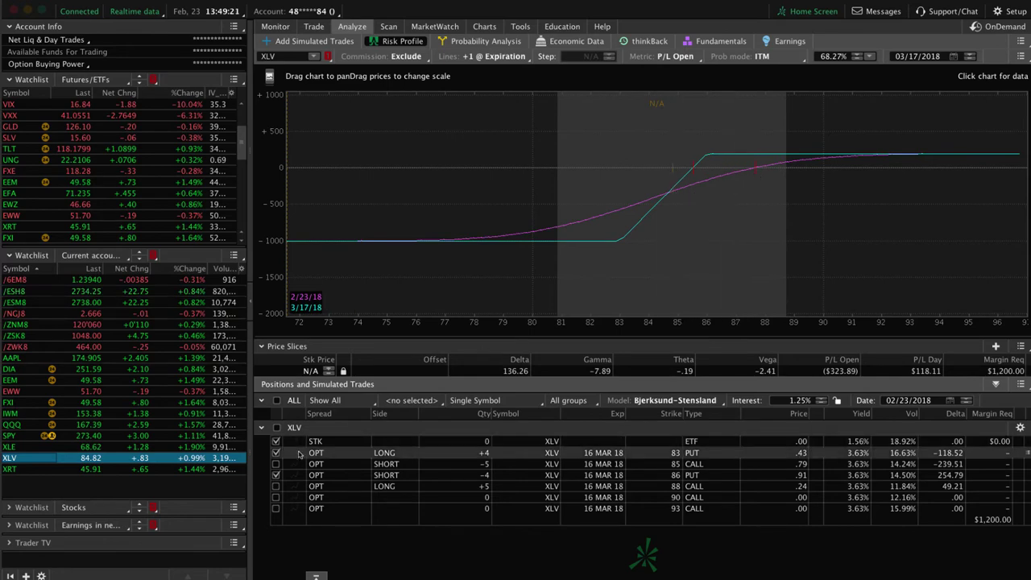
pyautogui.click(275, 452)
pyautogui.click(276, 464)
pyautogui.click(276, 475)
pyautogui.click(275, 487)
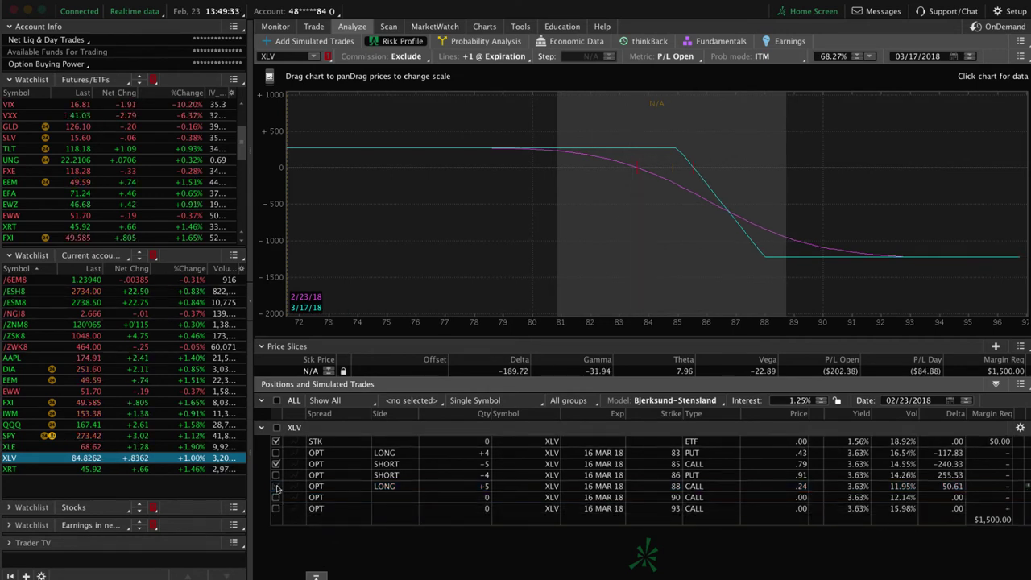
# Step: Switch the XLV risk profile back to the 83/86 put vertical
pyautogui.click(276, 475)
pyautogui.click(276, 463)
pyautogui.click(275, 452)
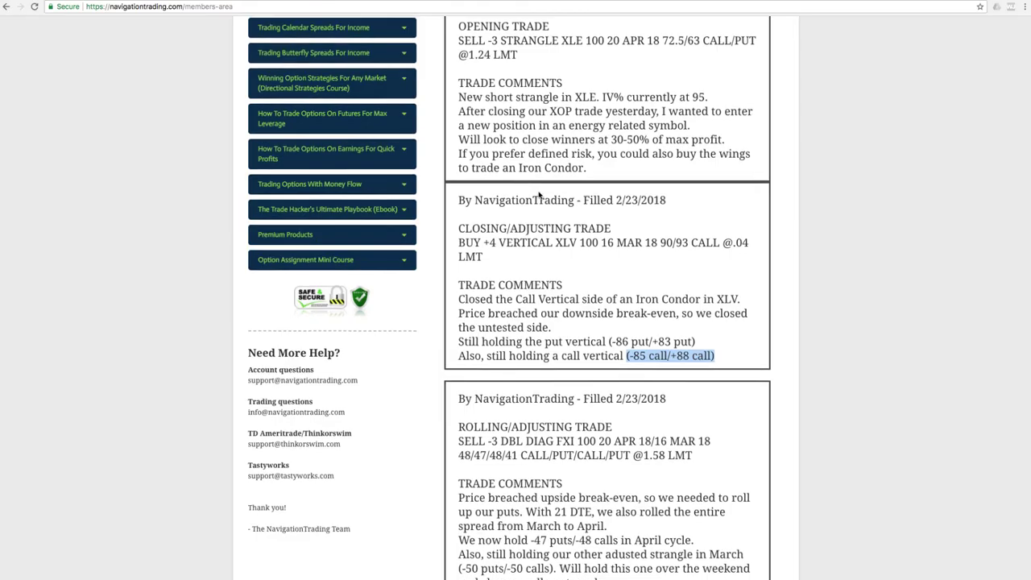
# Step: Highlight the new XLE short strangle alert and load XLE's April 63/72.5 strangle risk profile
pyautogui.scroll(5, 555, 267)
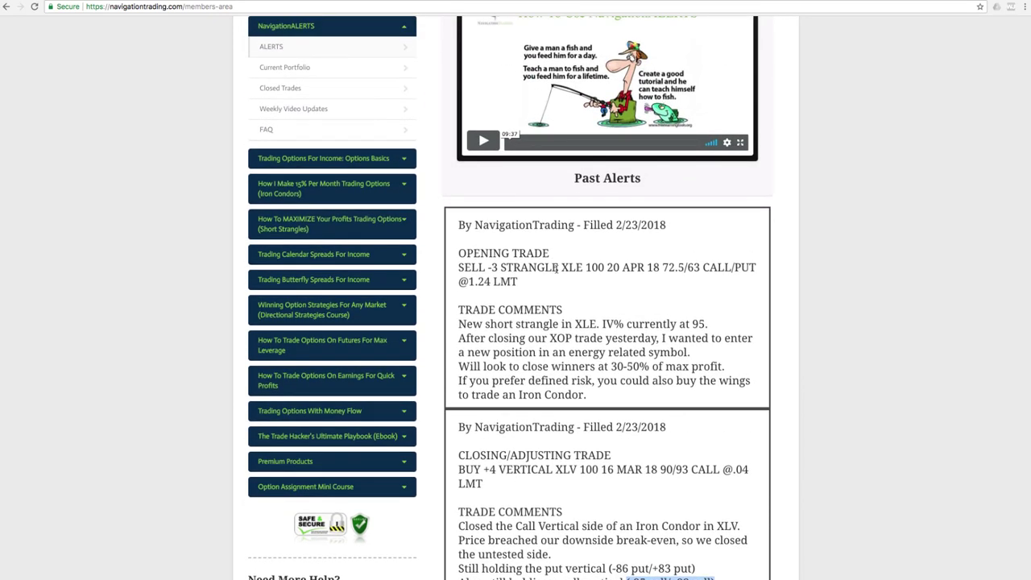
pyautogui.click(563, 267)
pyautogui.moveTo(455, 265); pyautogui.dragTo(569, 273)
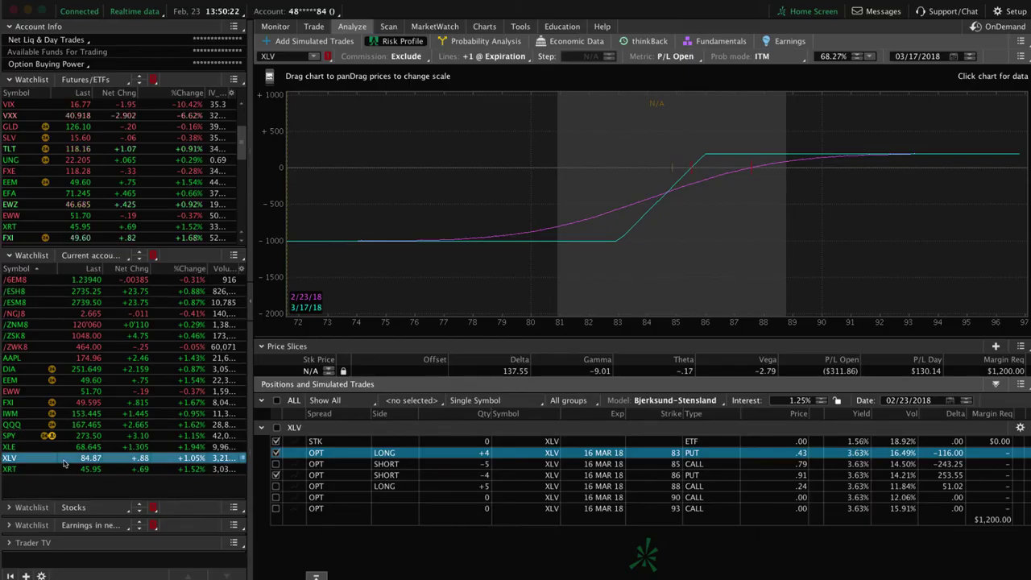
pyautogui.click(44, 449)
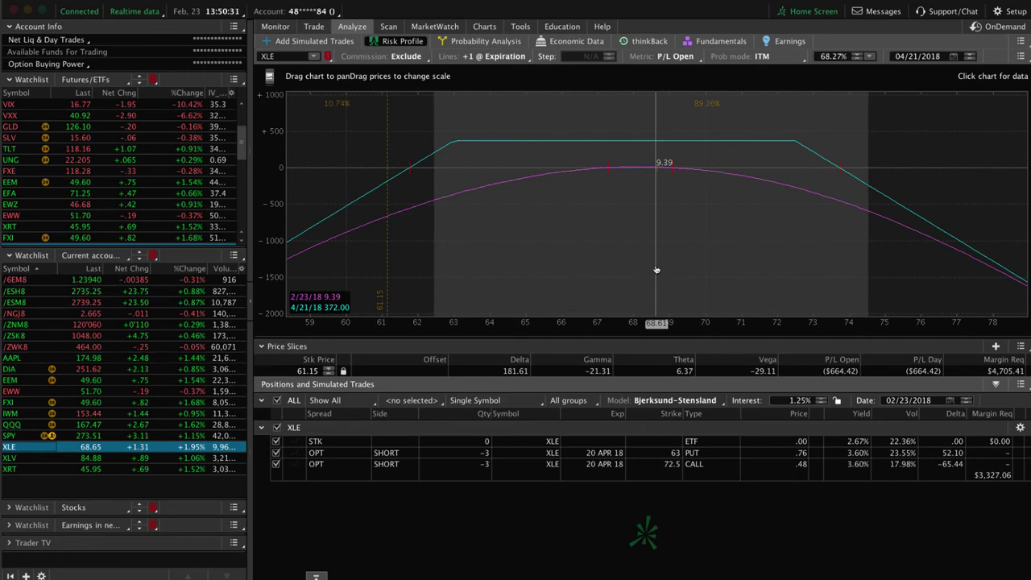
# Step: Load the /6EM8 risk profile and rescale its chart around price, then review /ESH8 and /ESM8
pyautogui.click(32, 281)
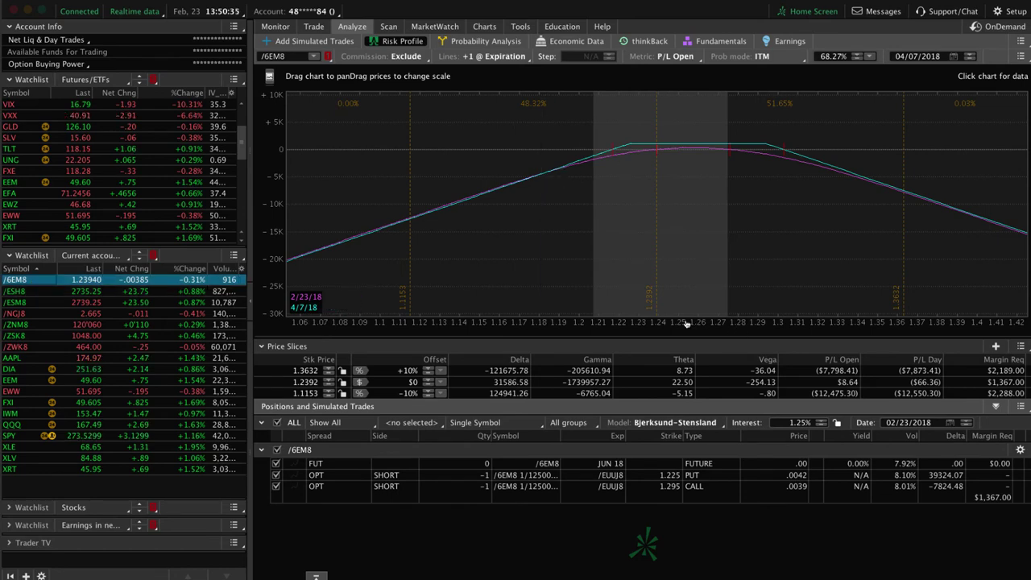
pyautogui.moveTo(685, 323); pyautogui.dragTo(806, 329)
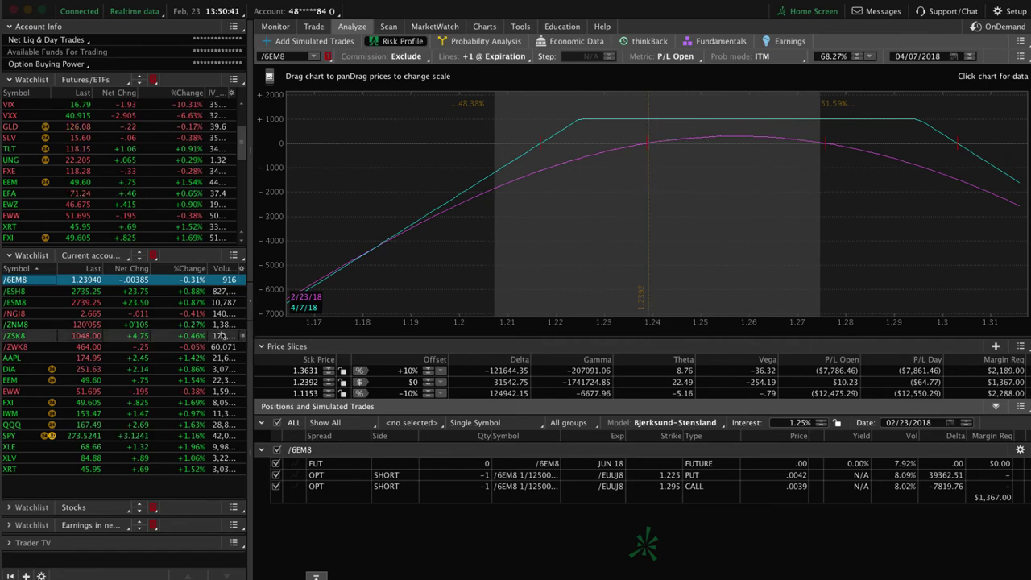
pyautogui.click(176, 292)
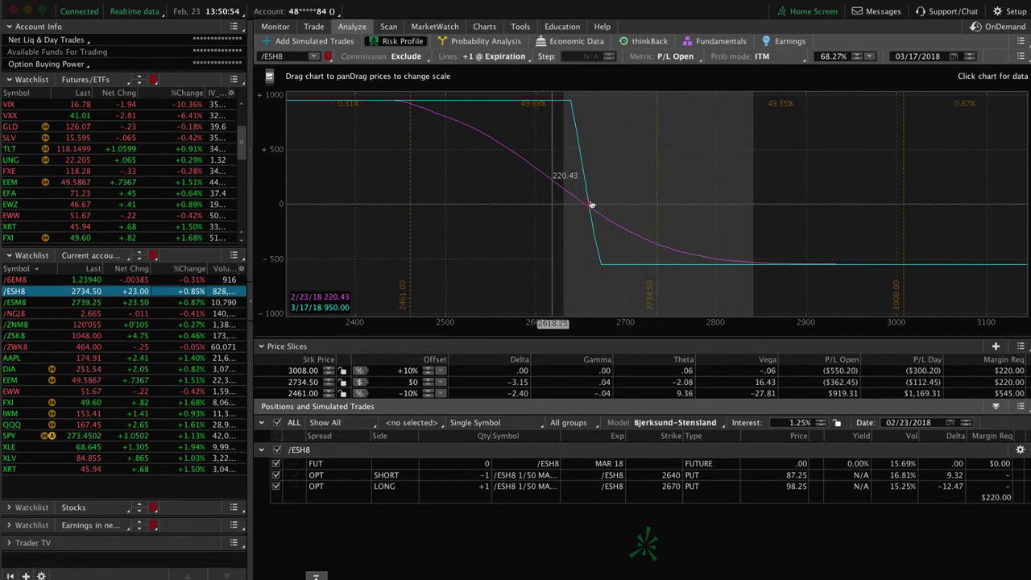
pyautogui.click(121, 302)
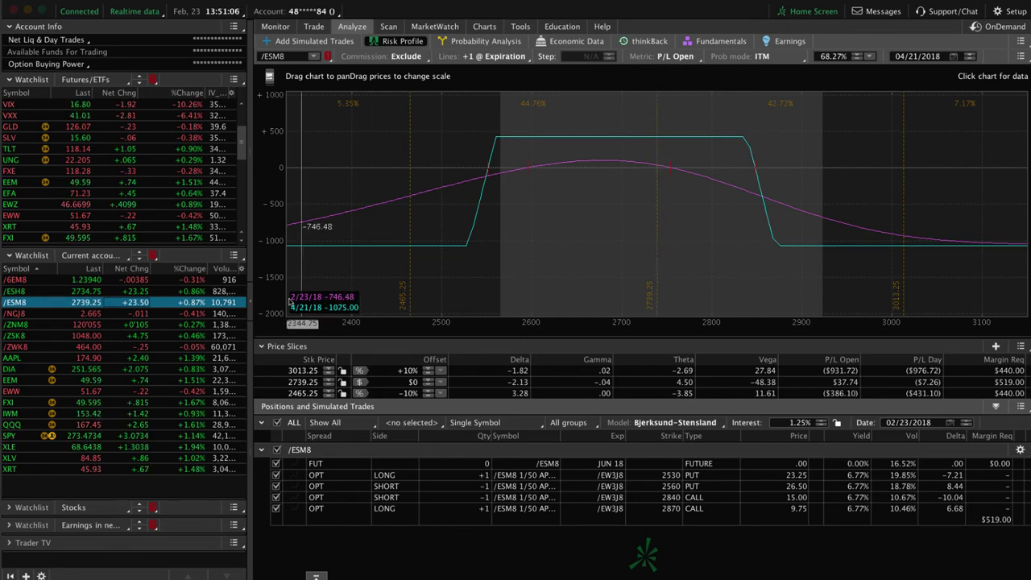
# Step: Pan the /NGJ8 risk chart higher, then view AAPL's candlestick chart and return to its risk profile
pyautogui.click(191, 314)
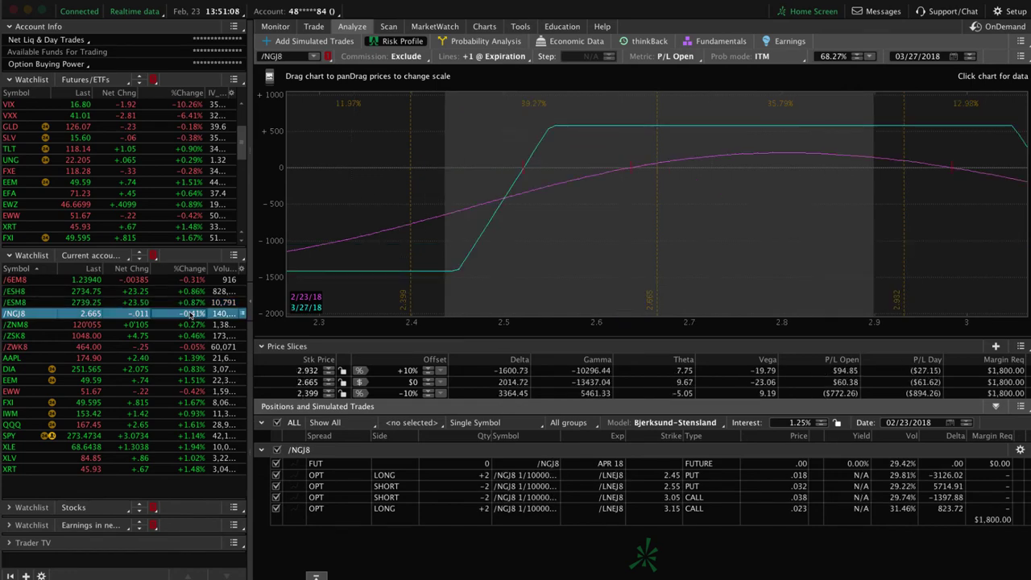
pyautogui.moveTo(771, 256); pyautogui.dragTo(566, 256)
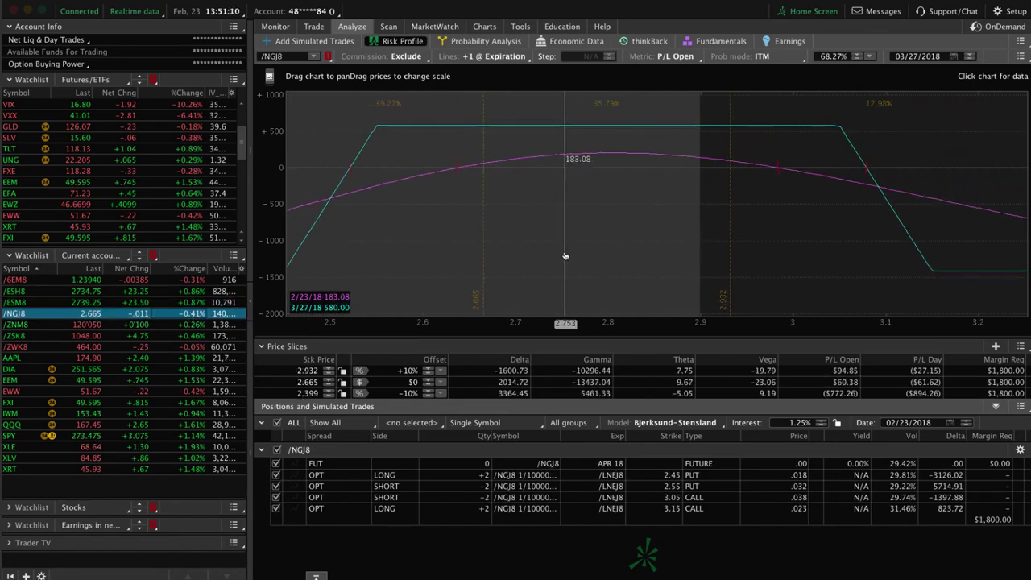
pyautogui.click(37, 357)
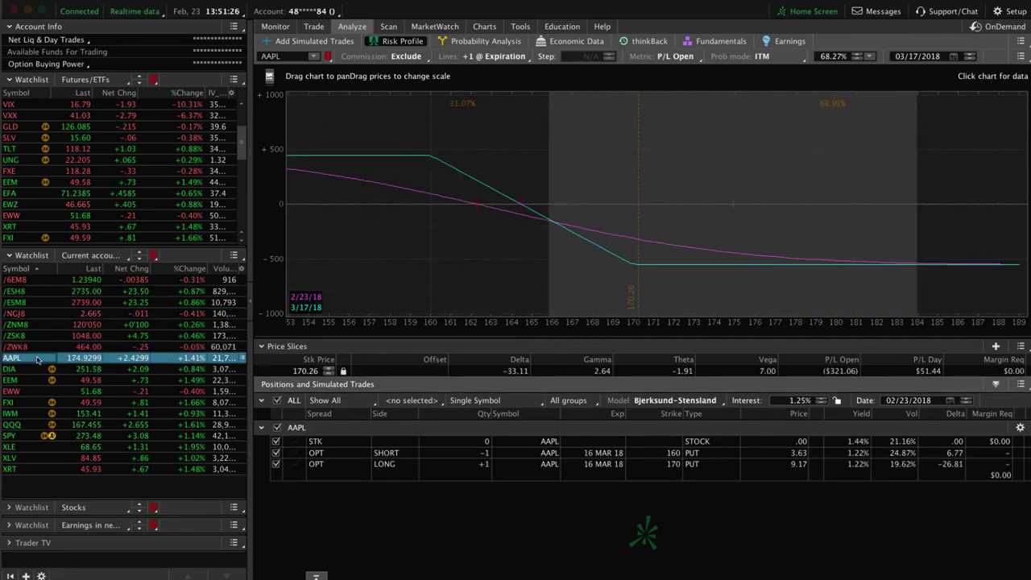
pyautogui.click(480, 27)
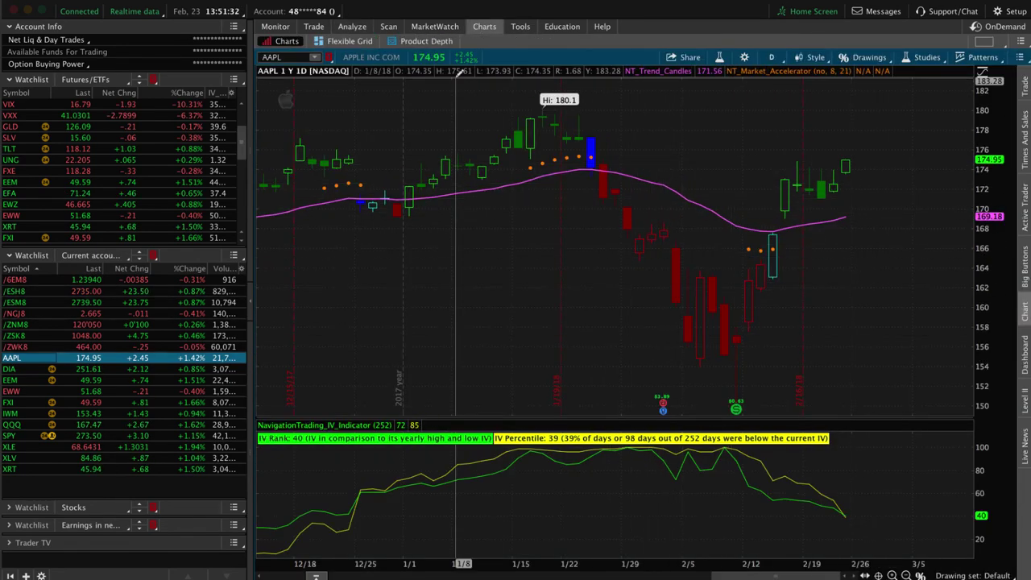
pyautogui.click(351, 26)
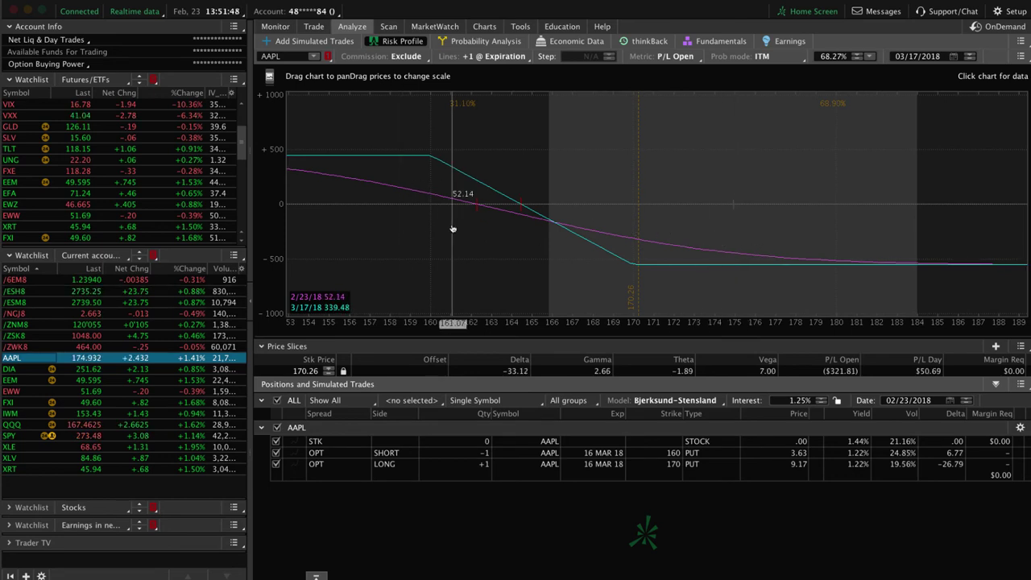
# Step: Load DIA's risk profile and drop the 250 and 245 puts, keeping the 244/247 calls
pyautogui.click(192, 369)
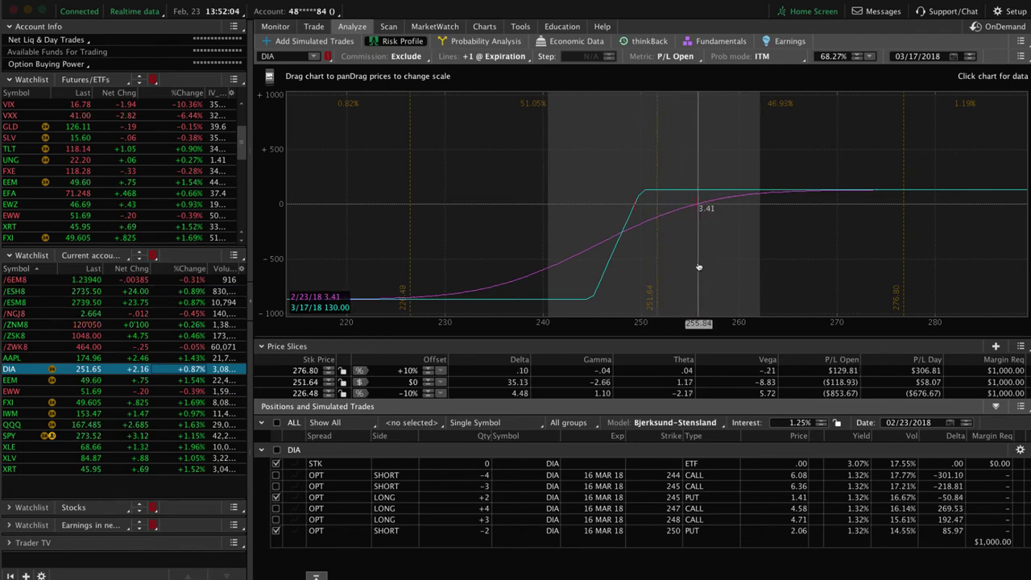
pyautogui.click(276, 531)
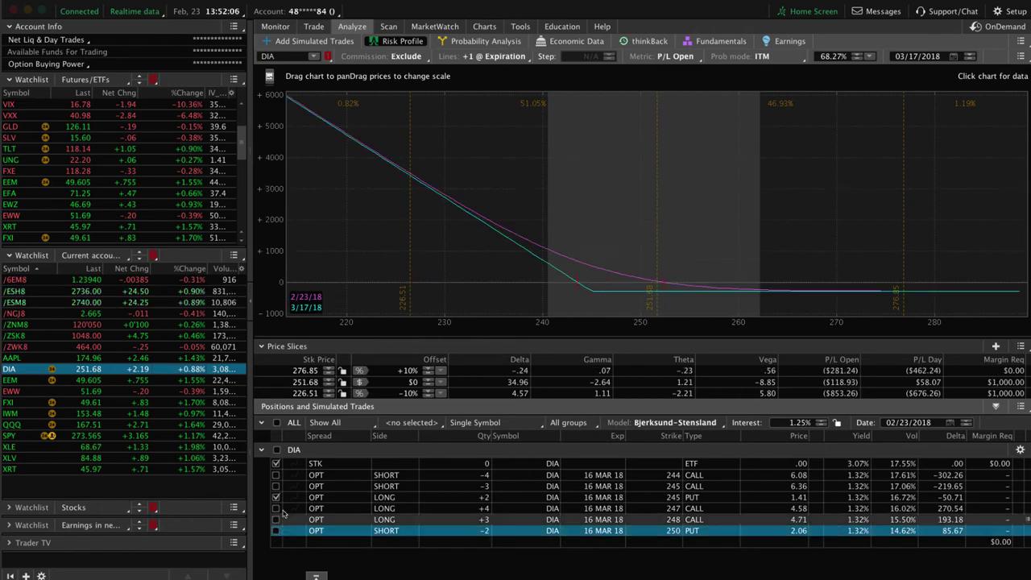
pyautogui.click(276, 497)
pyautogui.click(275, 476)
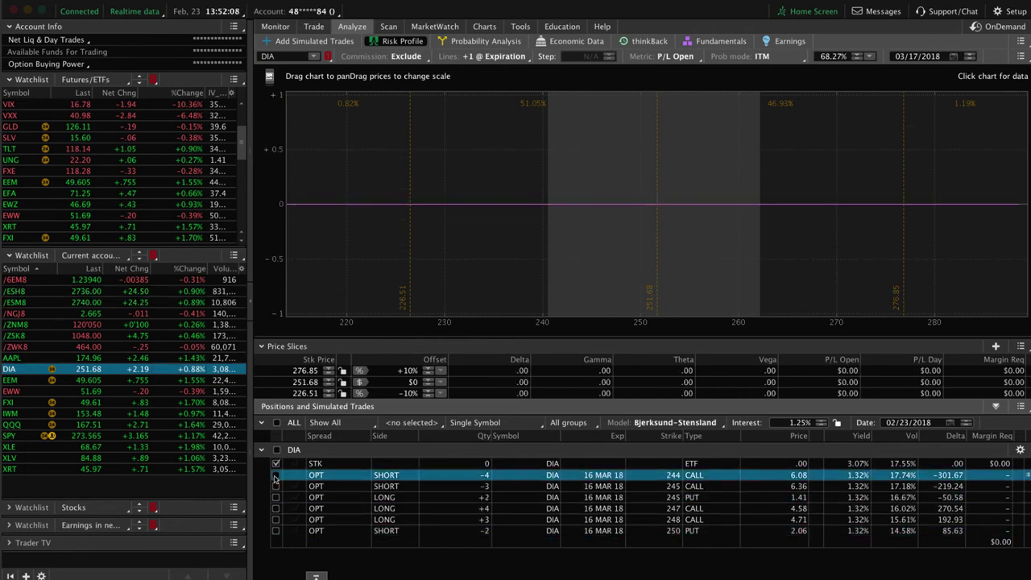
pyautogui.click(275, 476)
pyautogui.click(276, 508)
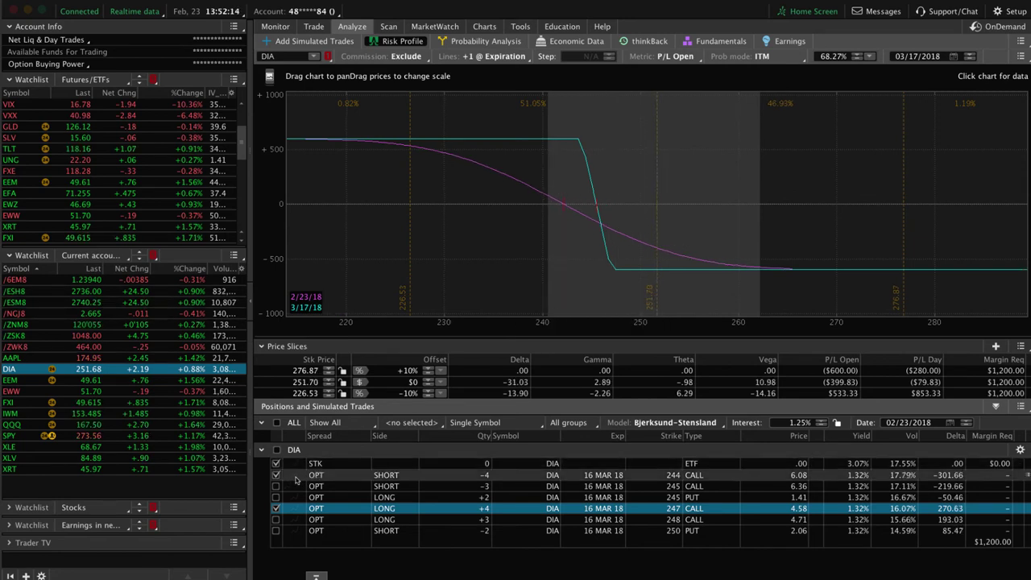
# Step: Isolate the DIA 244/248 bear call spread alone, then load the EEM risk profile
pyautogui.click(276, 476)
pyautogui.click(275, 485)
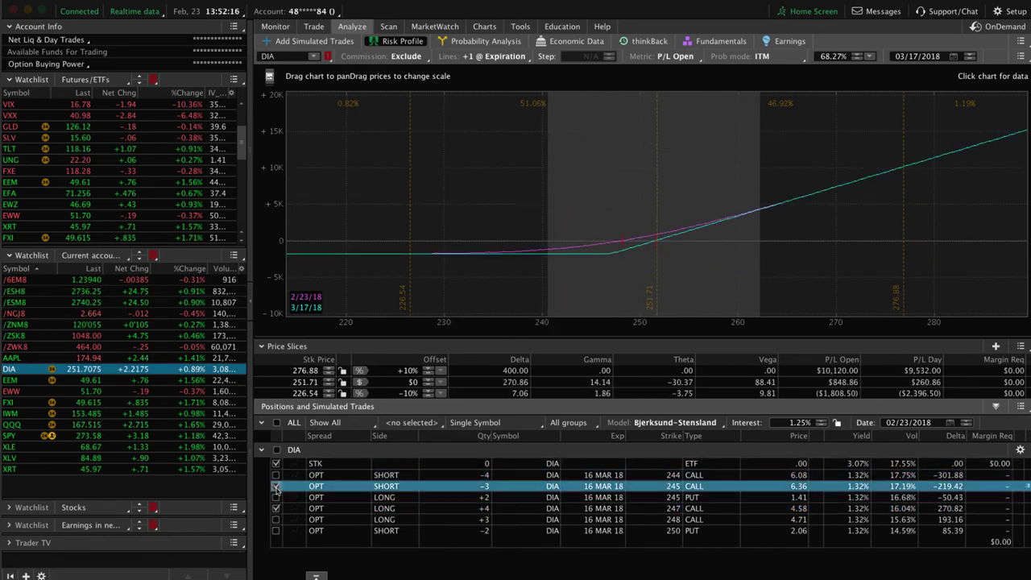
pyautogui.click(275, 497)
pyautogui.click(276, 509)
pyautogui.click(276, 520)
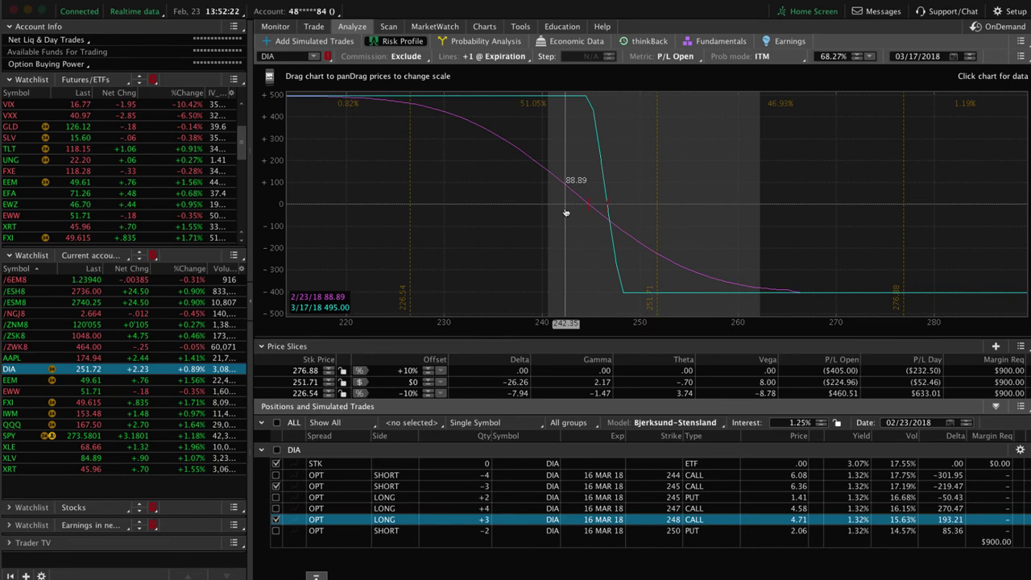
pyautogui.click(183, 380)
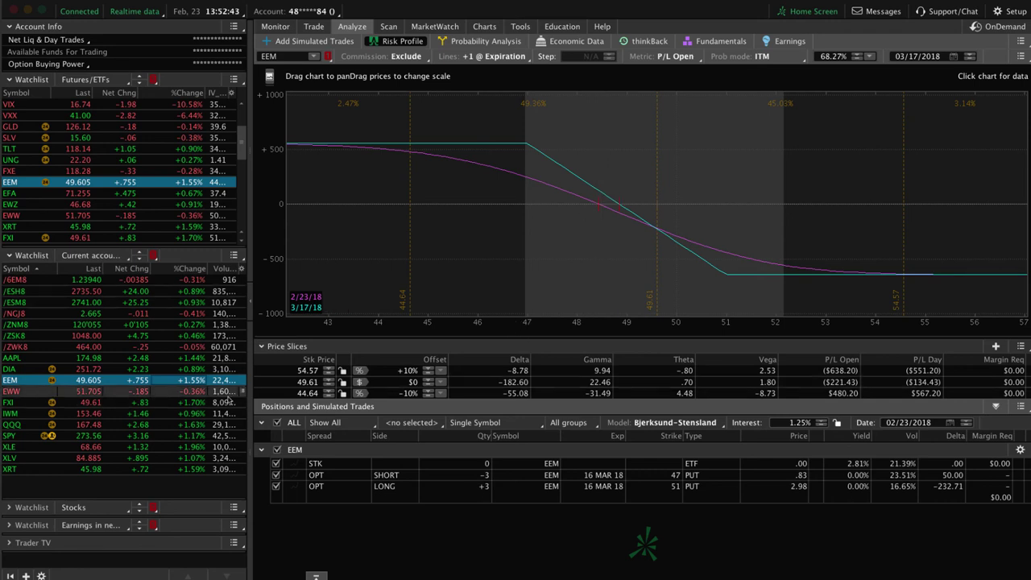
# Step: Load the EWW risk profile showing the short March 16 51 call and 52 put
pyautogui.click(197, 392)
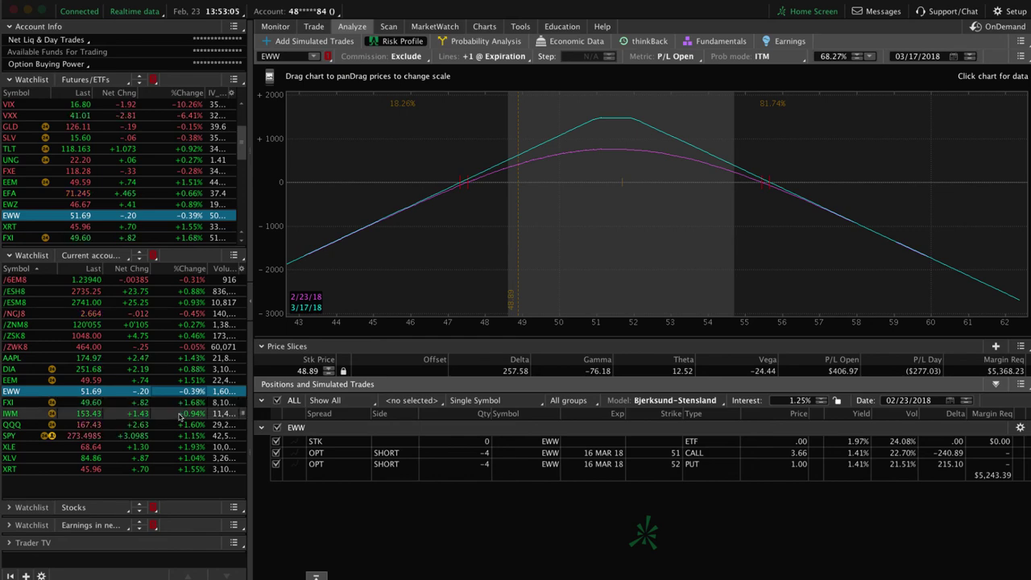
# Step: Load IWM's risk profile and reset the risk chart page to its defaults
pyautogui.click(180, 413)
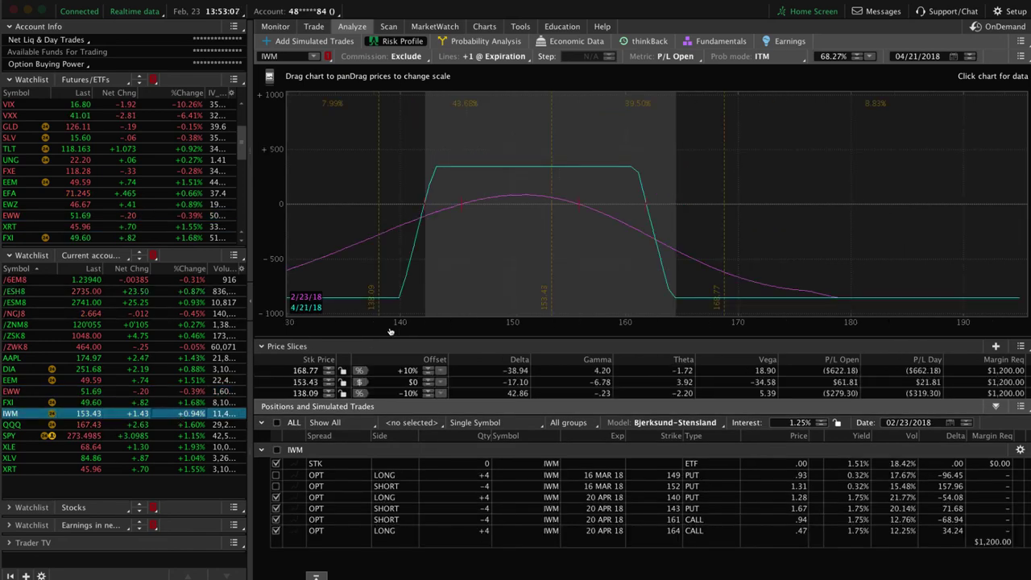
pyautogui.click(278, 531)
pyautogui.click(278, 520)
pyautogui.click(278, 509)
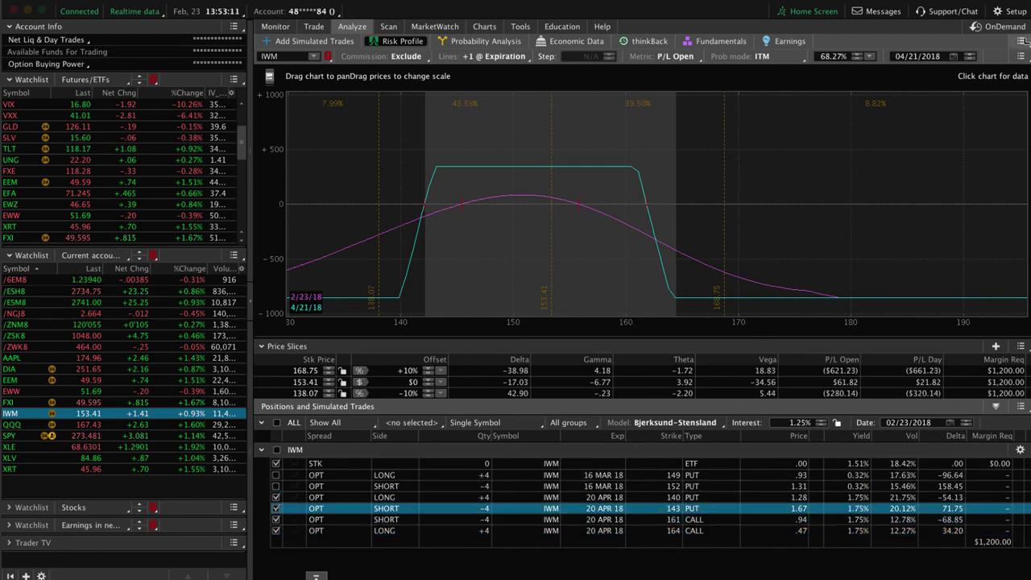
pyautogui.click(1021, 41)
pyautogui.click(994, 64)
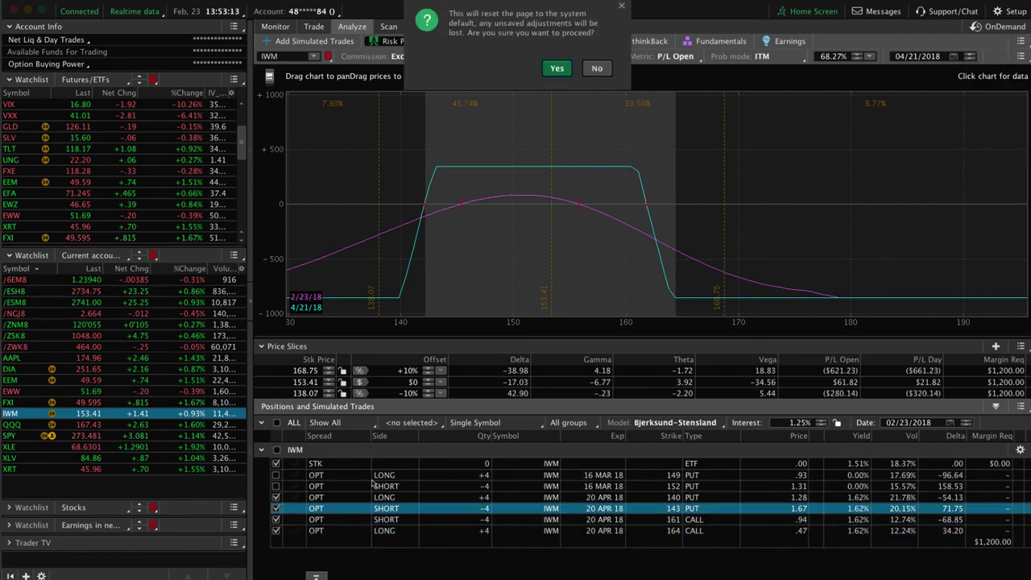
pyautogui.click(556, 69)
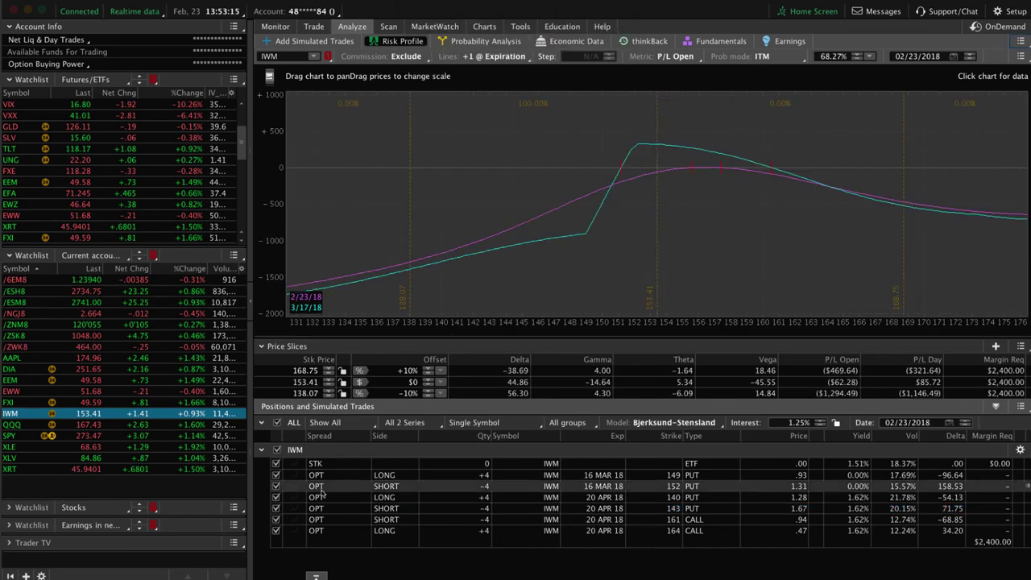
# Step: Check only the 140/143 puts and 161/164 calls for IWM's April iron condor, then load QQQ
pyautogui.click(278, 498)
pyautogui.click(277, 498)
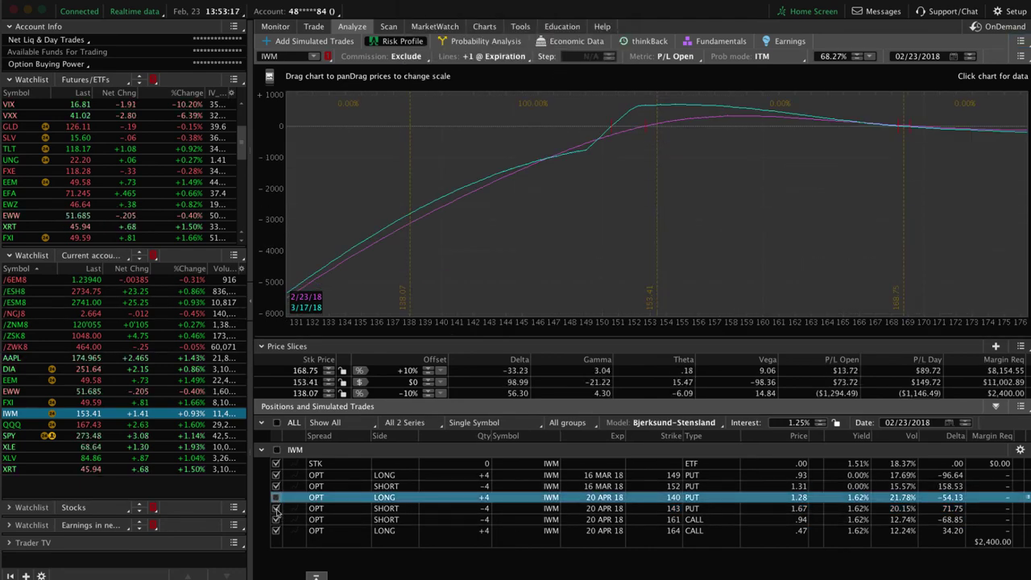
pyautogui.click(277, 510)
pyautogui.click(275, 519)
pyautogui.click(275, 531)
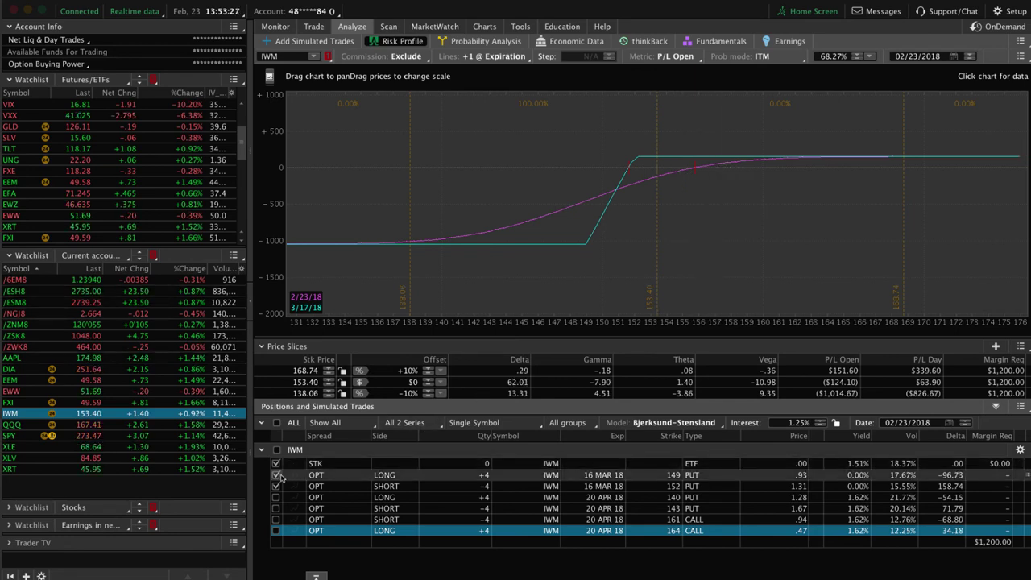
pyautogui.click(275, 474)
pyautogui.click(275, 486)
pyautogui.click(276, 497)
pyautogui.click(276, 508)
pyautogui.click(276, 519)
pyautogui.click(275, 530)
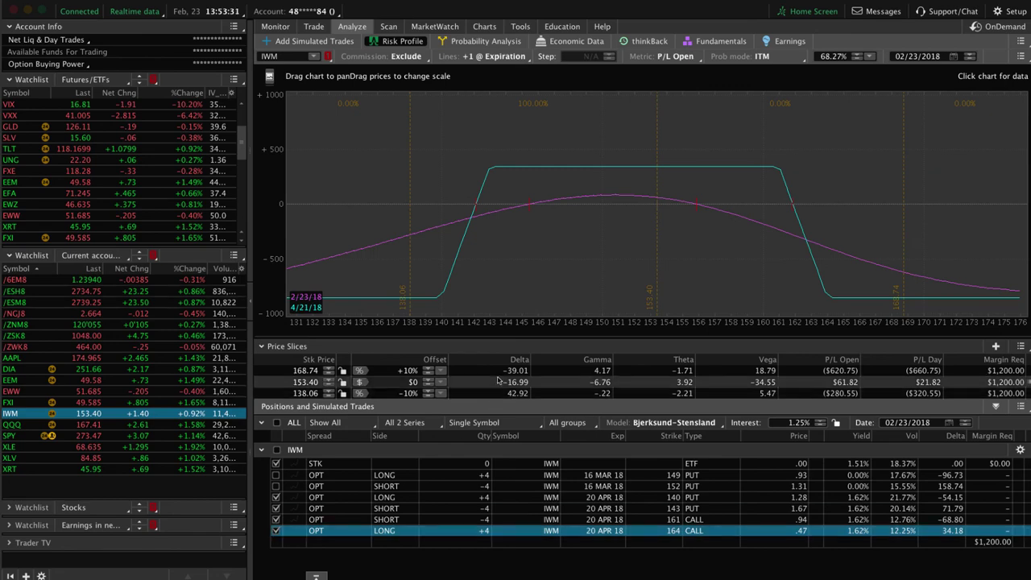
pyautogui.click(177, 426)
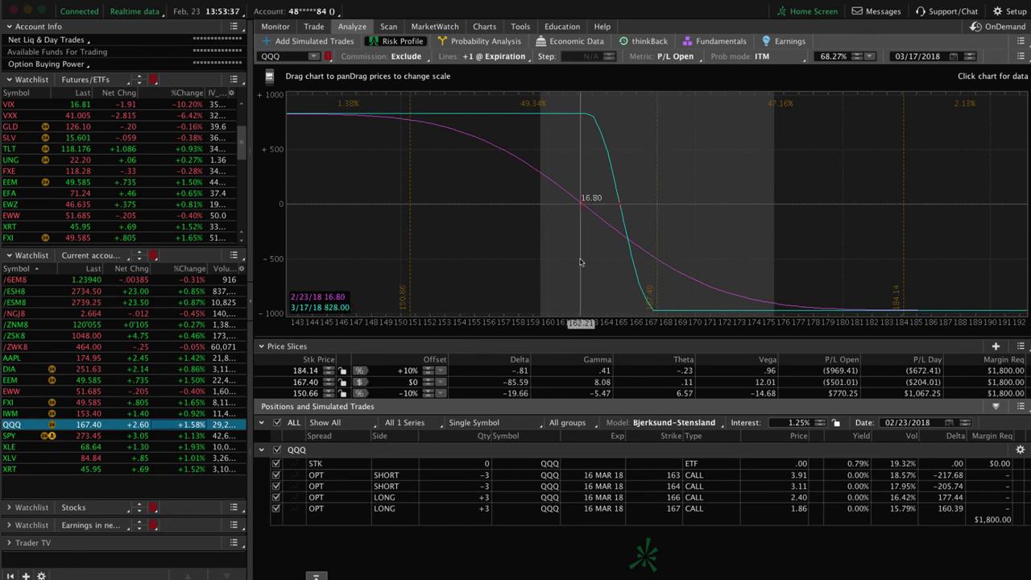
# Step: Uncheck QQQ's 164 and 167 calls to isolate the 163/166 spread, then review SPY and XRT
pyautogui.click(275, 486)
pyautogui.click(275, 508)
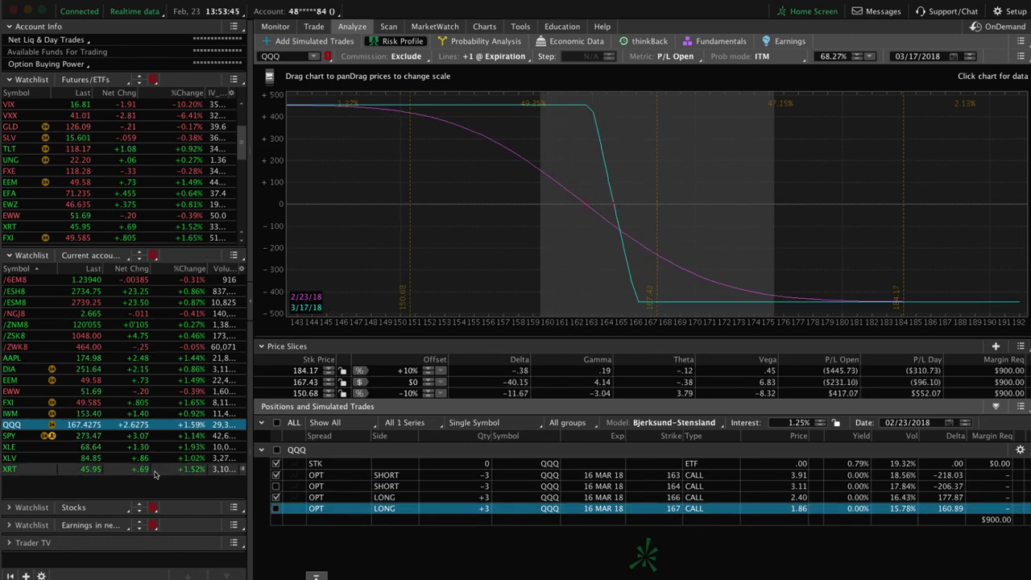
pyautogui.click(150, 436)
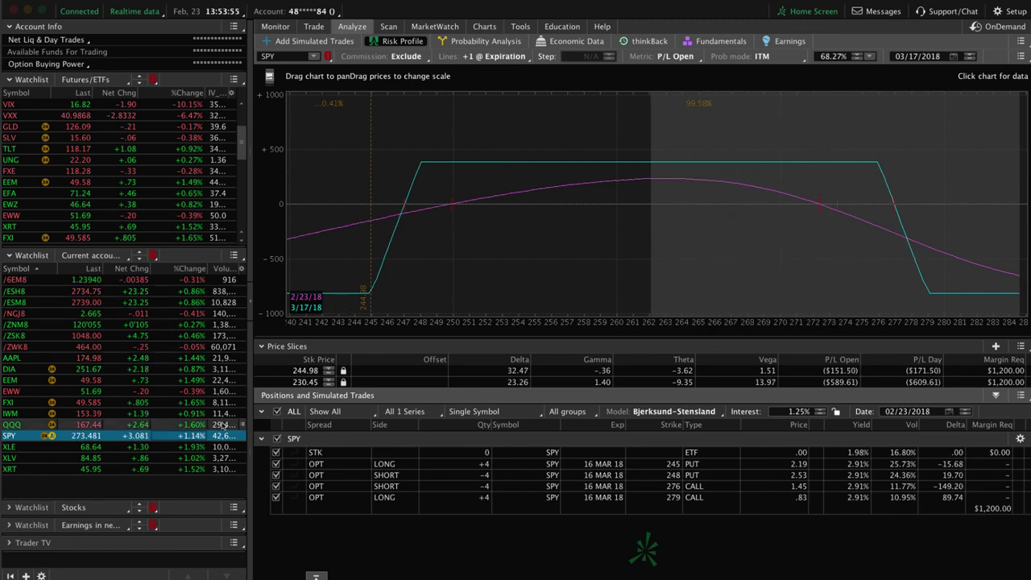
pyautogui.click(186, 470)
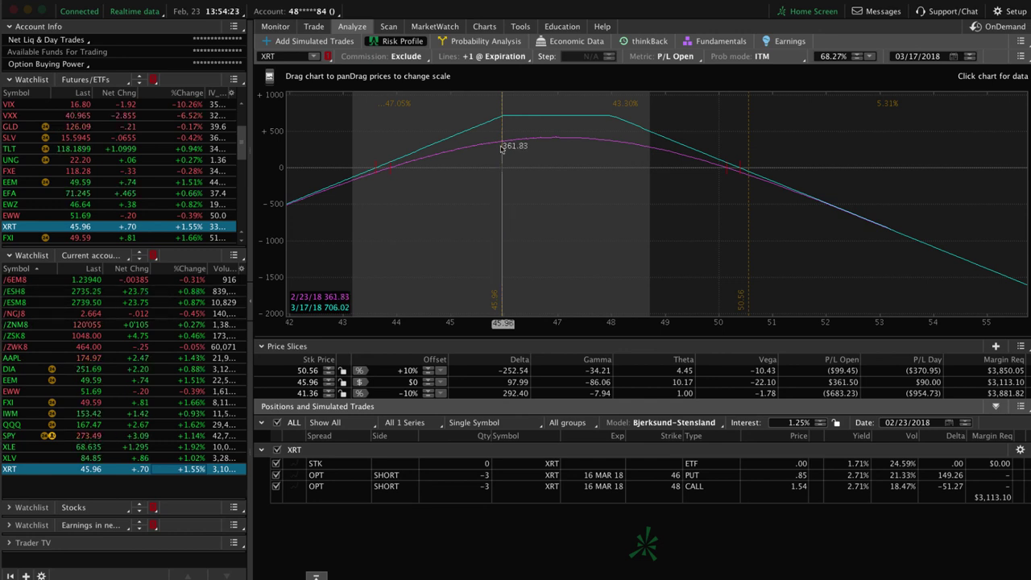
# Step: View XRT's 1Y daily chart with the IV indicator showing IV Rank 34, IV Percentile 90
pyautogui.click(485, 26)
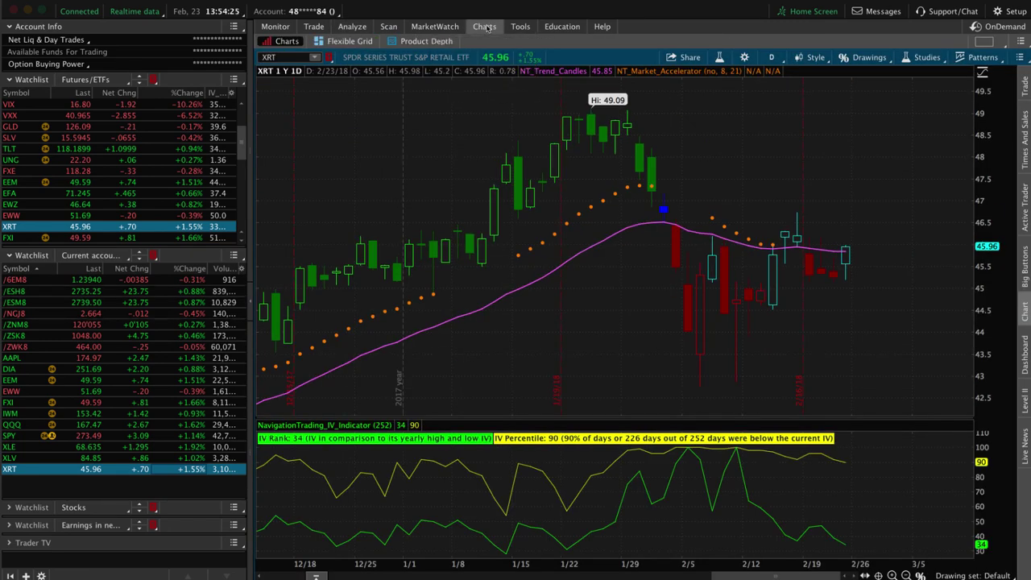